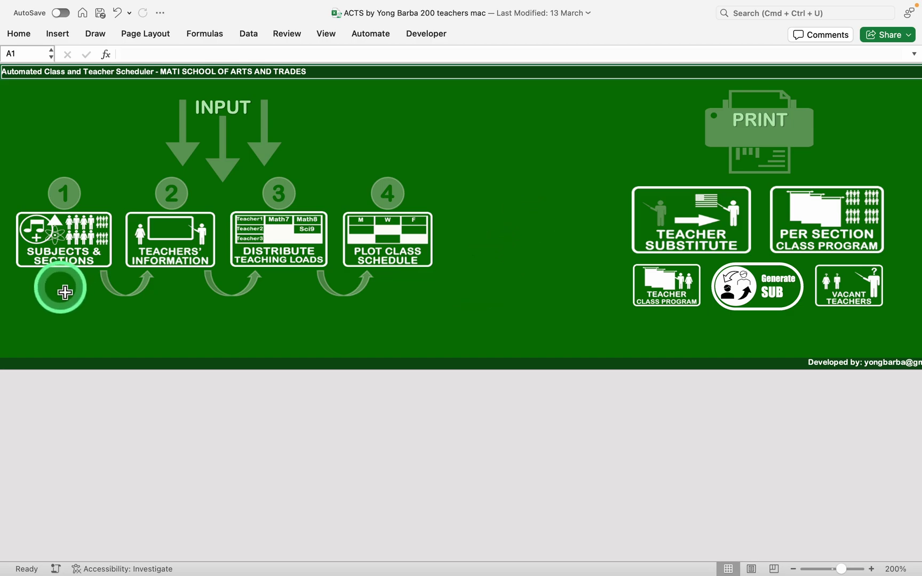
# Open the Subjects & Sections list and select the subject codes from AP10 downward
pyautogui.click(67, 250)
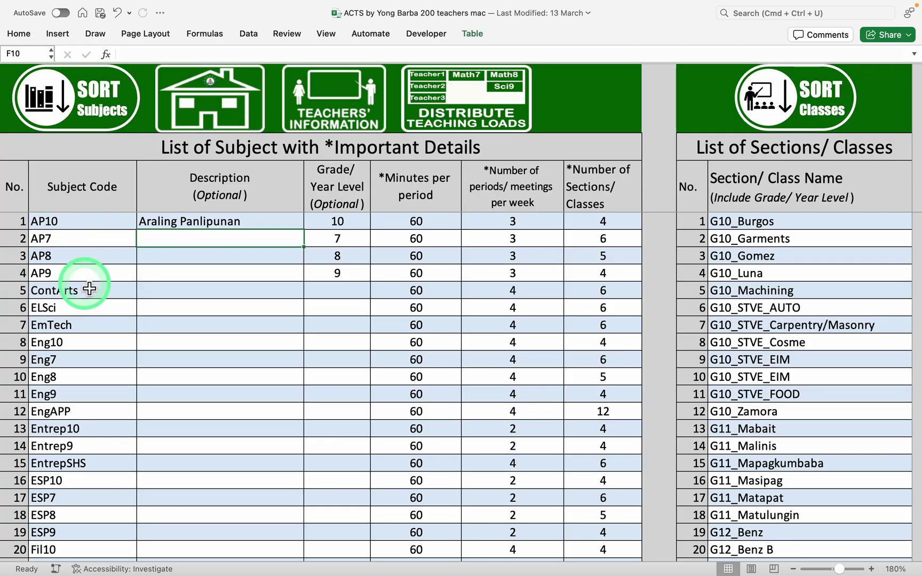
pyautogui.click(74, 240)
pyautogui.click(89, 222)
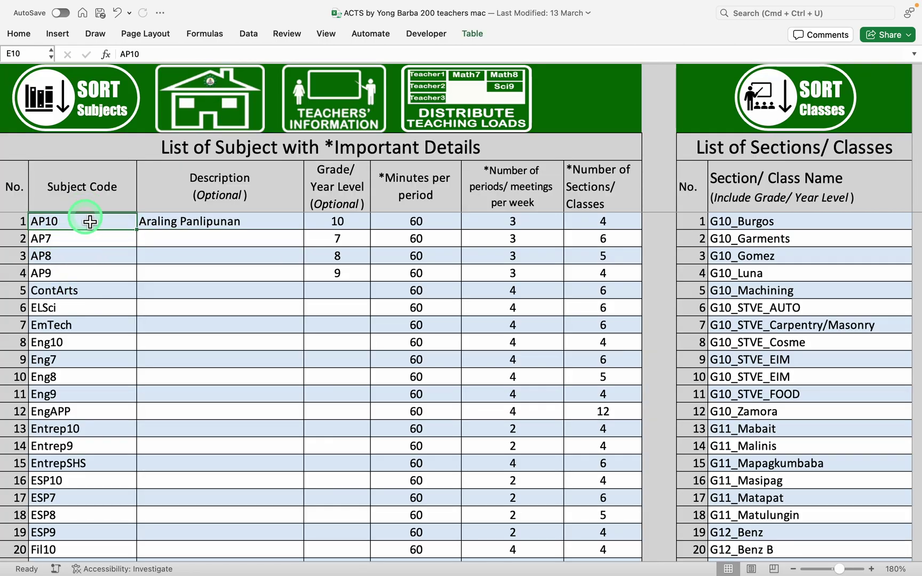
pyautogui.moveTo(90, 222); pyautogui.dragTo(97, 531)
pyautogui.scroll(-4, 84, 456)
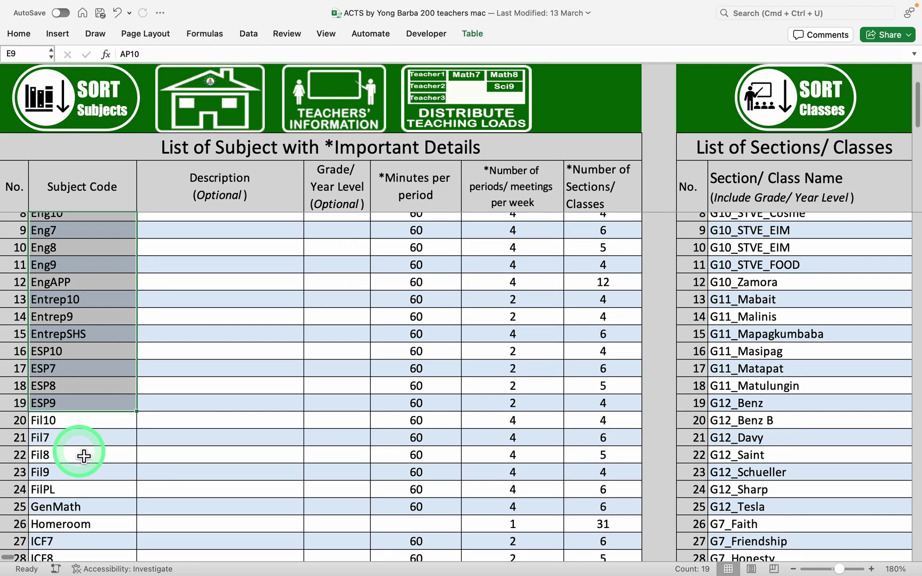
pyautogui.scroll(-15, 84, 456)
pyautogui.scroll(20, 84, 456)
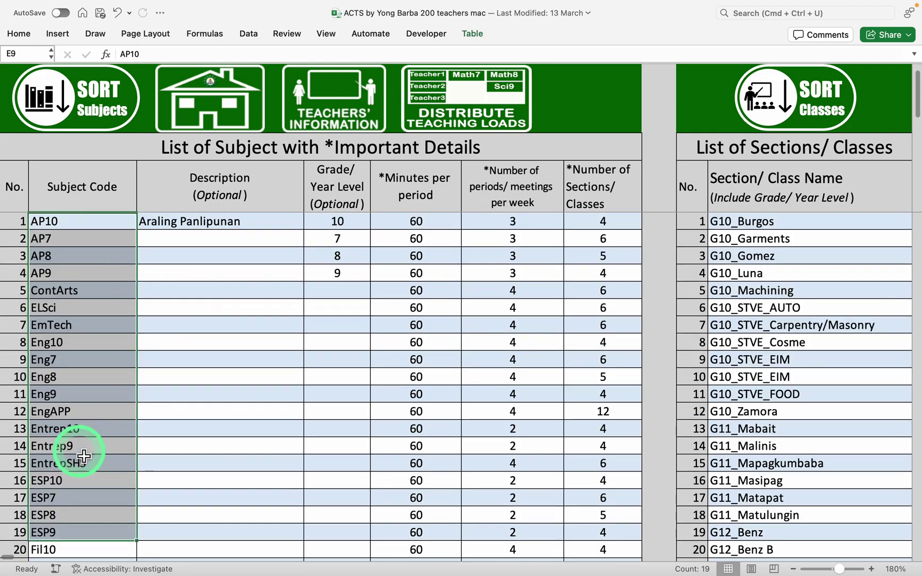
# Inspect the descriptions, 60-minute periods and class sections from G10_Burgos to G10_Machining
pyautogui.moveTo(179, 222); pyautogui.dragTo(346, 466)
pyautogui.click(416, 224)
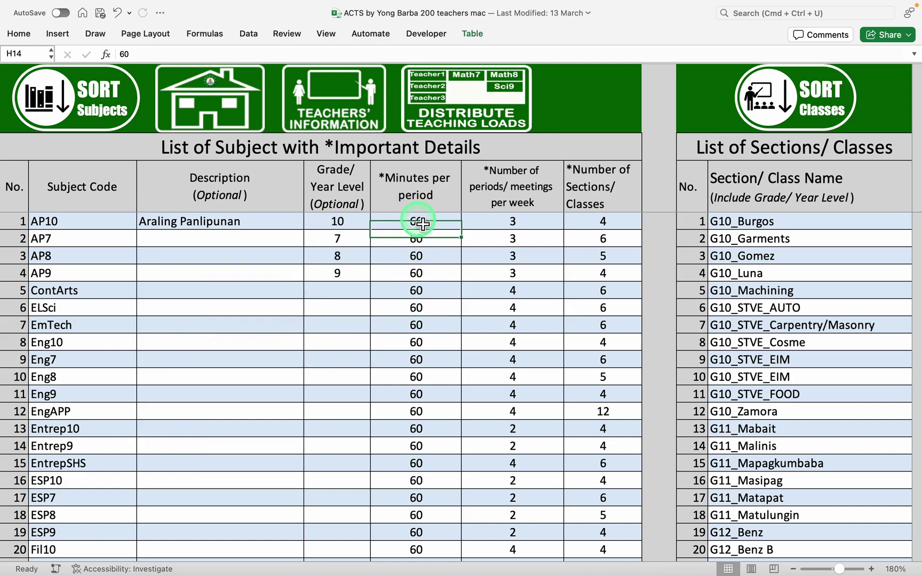
pyautogui.moveTo(421, 224); pyautogui.dragTo(632, 444)
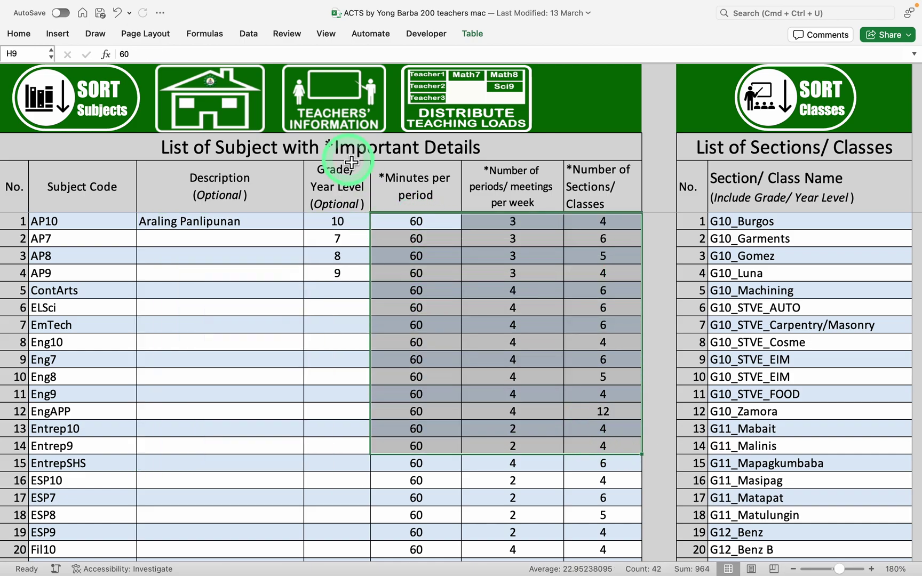
pyautogui.click(424, 271)
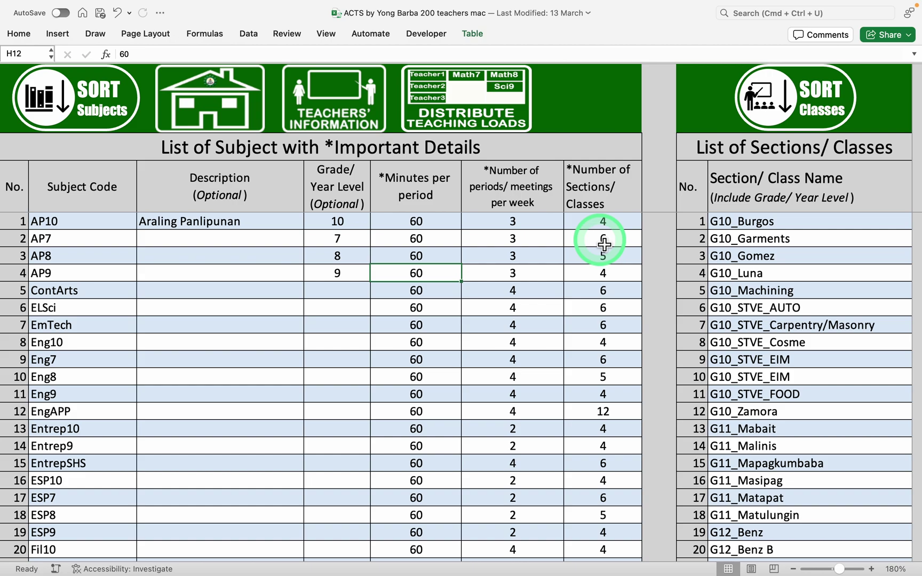
pyautogui.moveTo(761, 221); pyautogui.dragTo(773, 386)
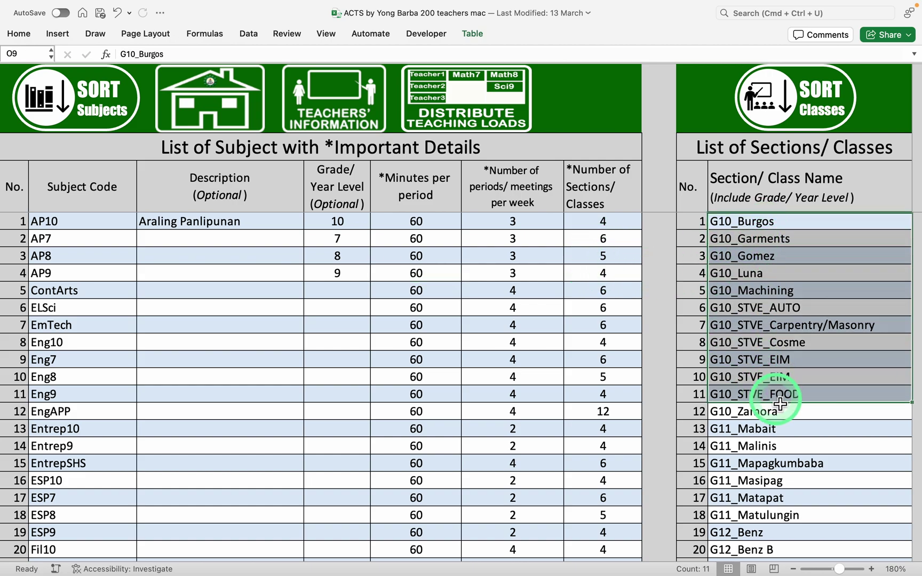
pyautogui.click(818, 292)
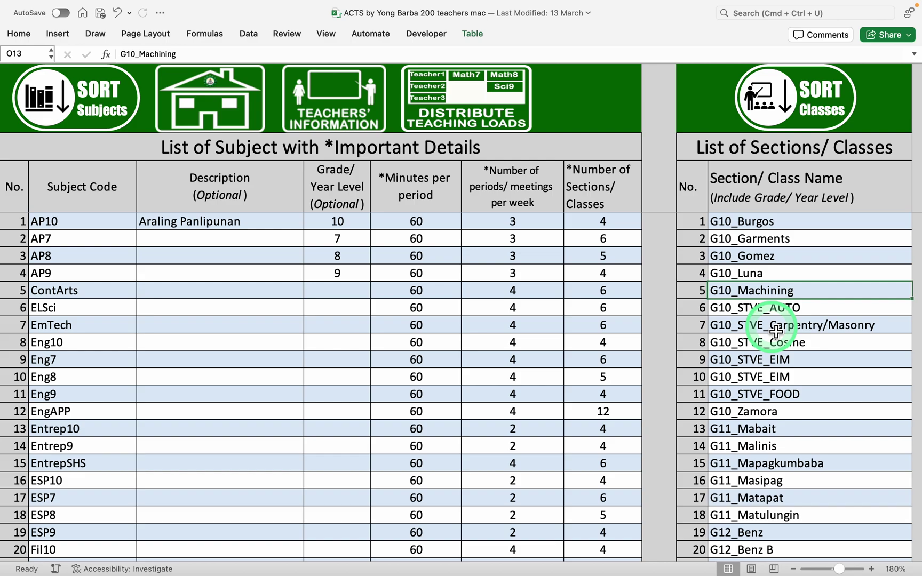
# Look through the Teachers' Information sheet listing teachers and class-program signatories
pyautogui.click(217, 94)
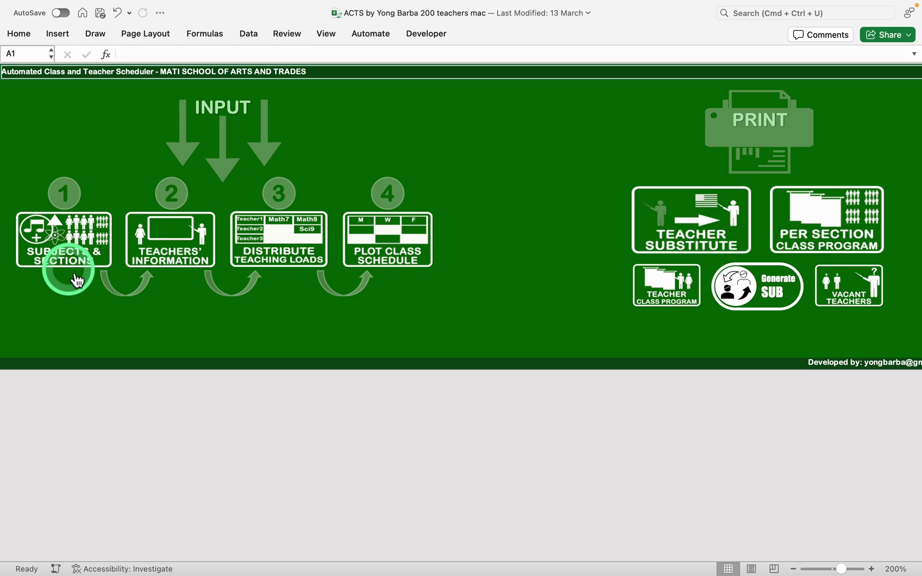
pyautogui.click(175, 239)
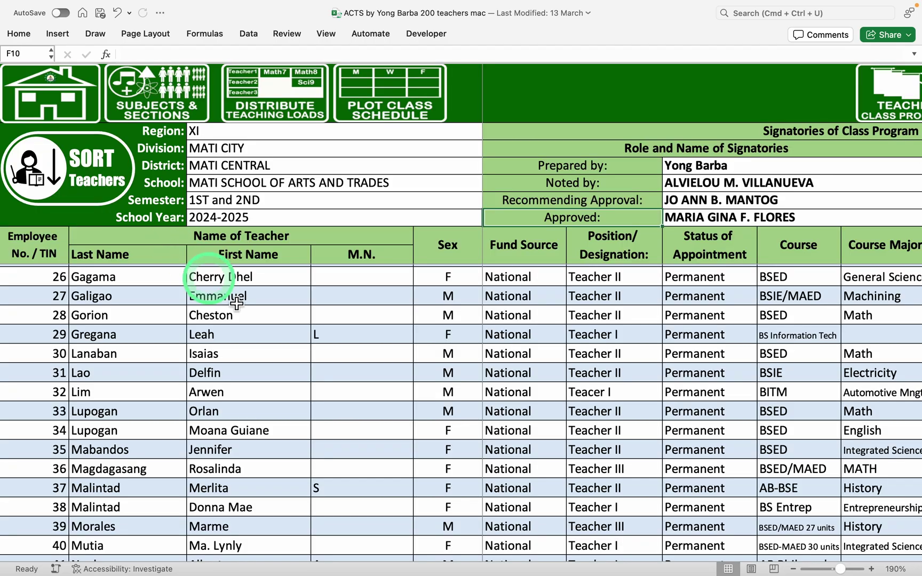
pyautogui.scroll(-1, 202, 422)
pyautogui.scroll(10, 182, 411)
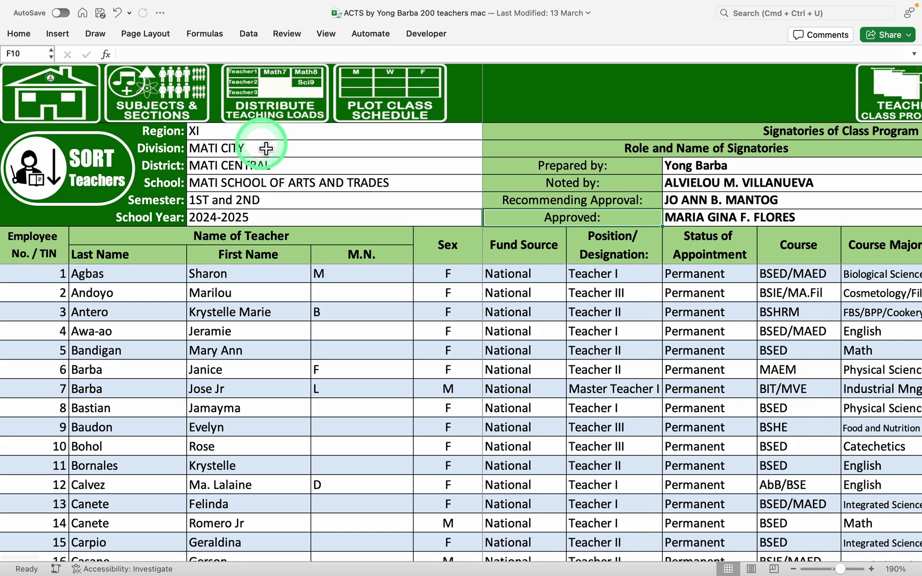
pyautogui.hscroll(3, 769, 191)
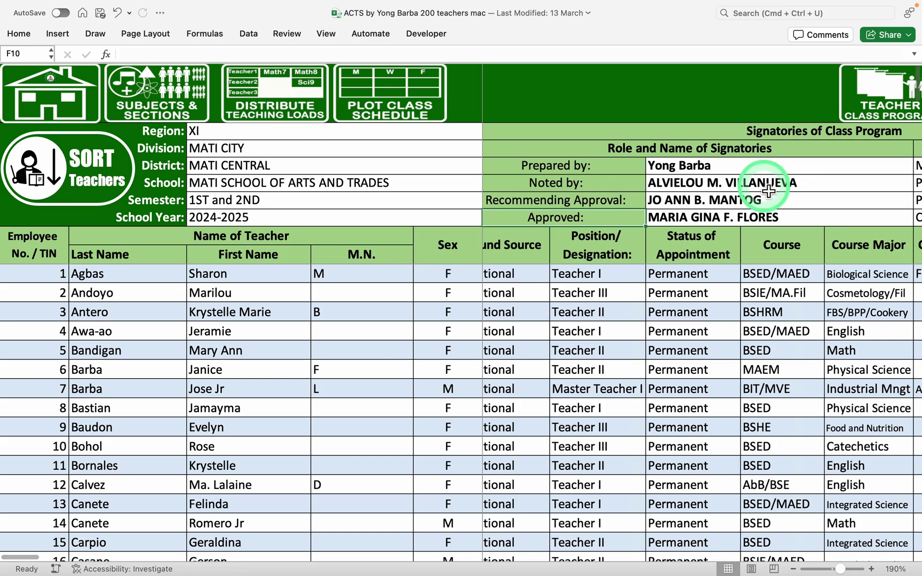
pyautogui.hscroll(5, 769, 191)
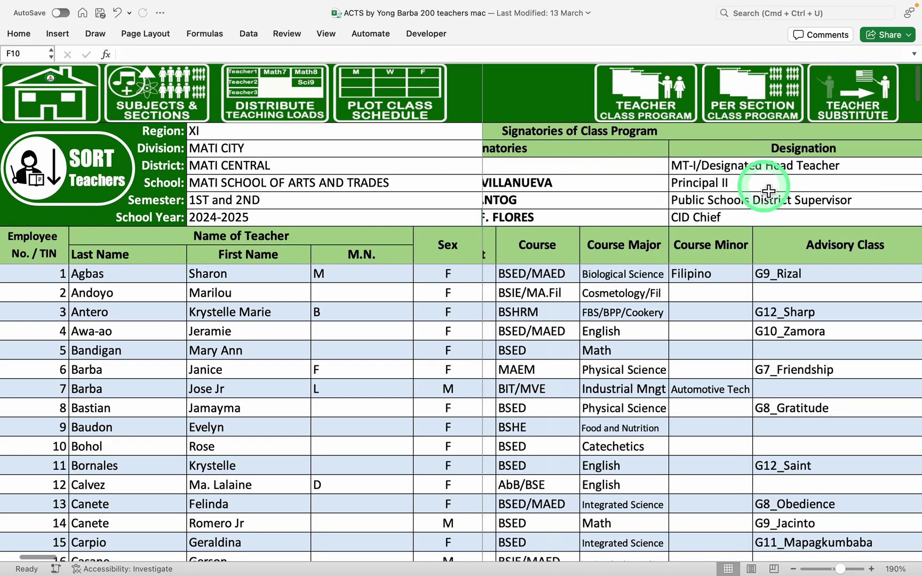
pyautogui.hscroll(-8, 758, 184)
pyautogui.hscroll(8, 650, 370)
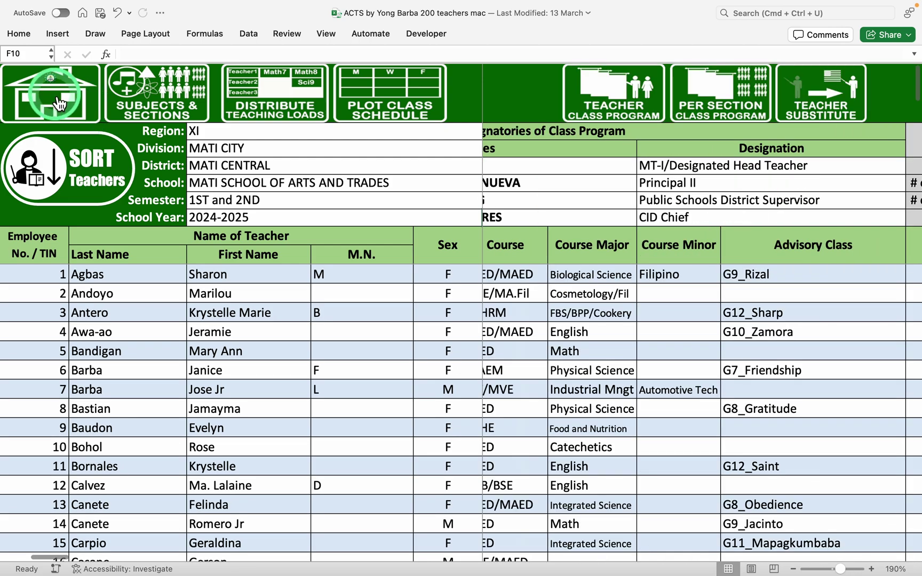
pyautogui.click(47, 89)
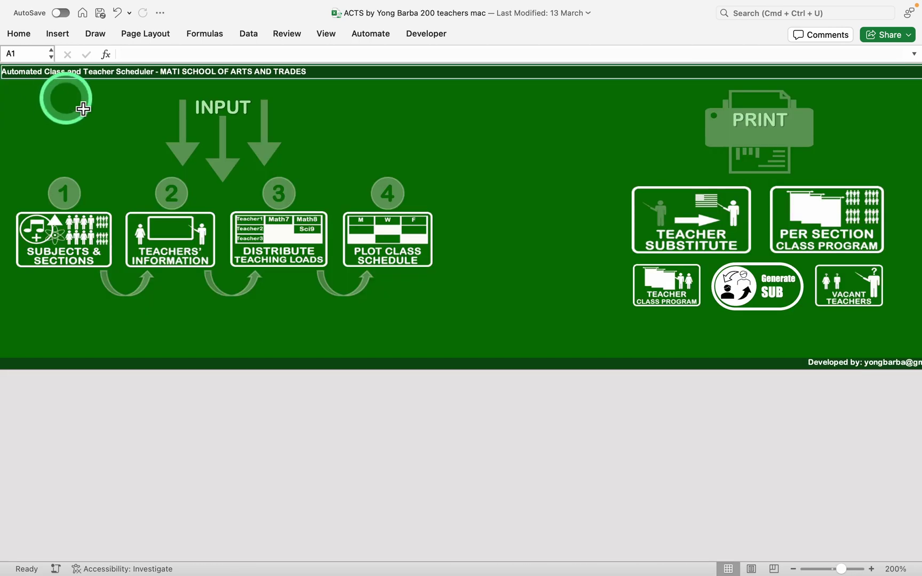
# Open the Distribute Teaching Loads sheet and scroll through the teachers' assigned subjects
pyautogui.click(288, 258)
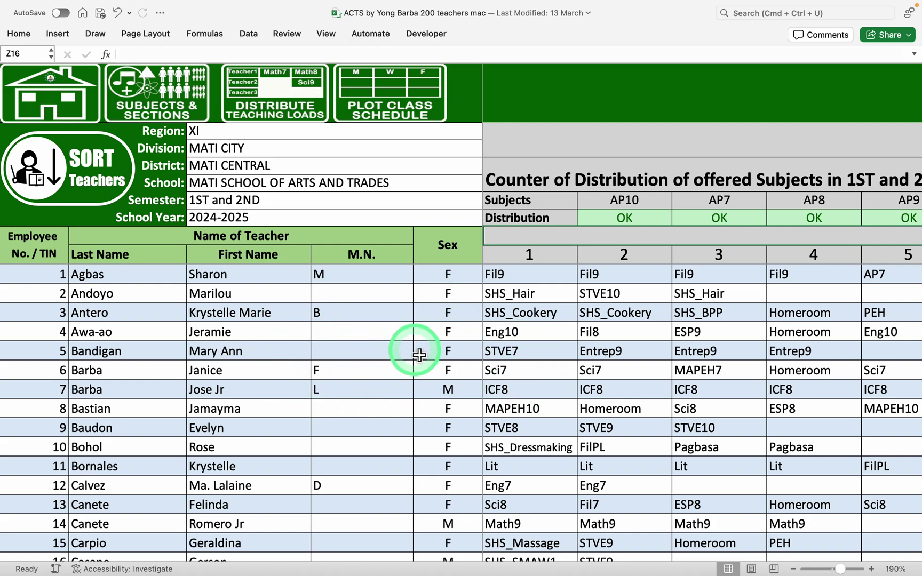
pyautogui.click(223, 274)
pyautogui.hscroll(3, 533, 273)
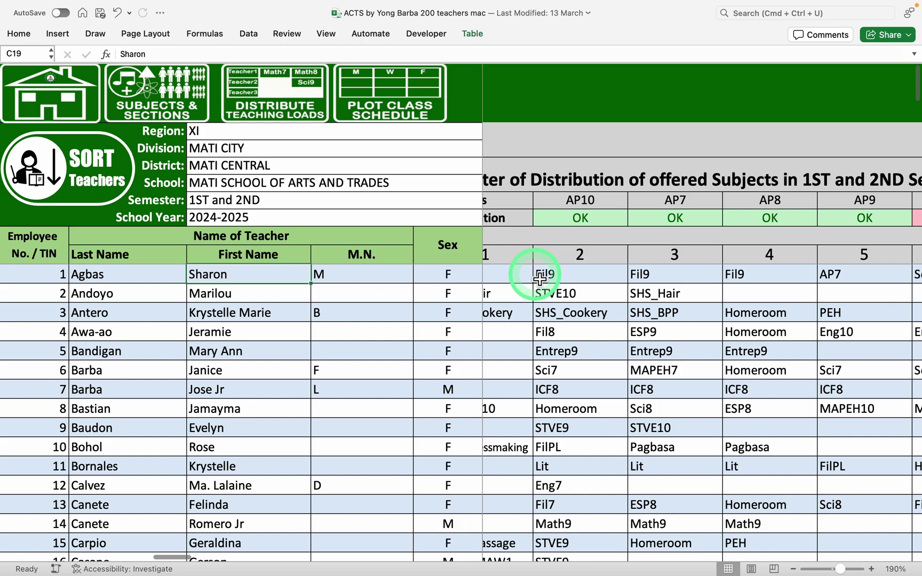
pyautogui.scroll(-1, 539, 267)
pyautogui.scroll(1, 524, 278)
pyautogui.hscroll(-3, 525, 278)
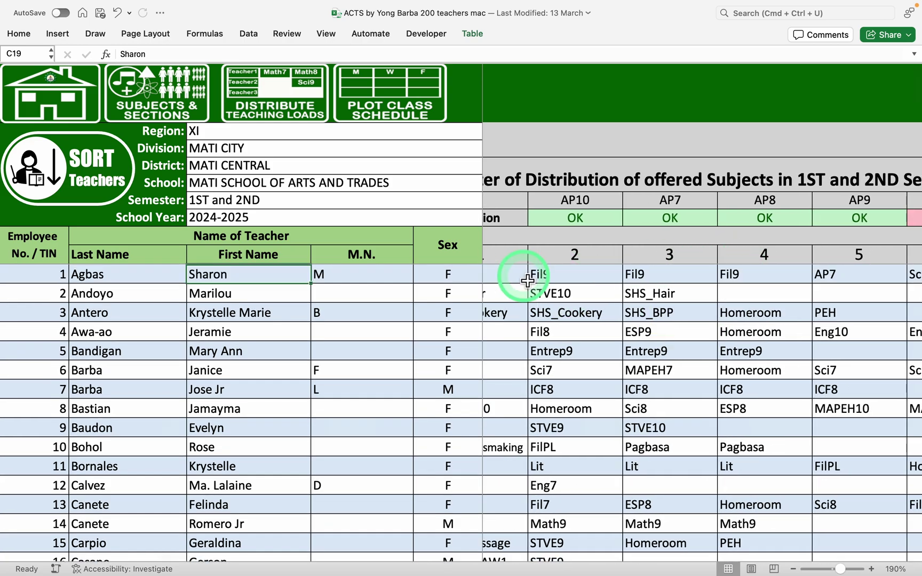
# Inspect the first teacher's loads (Fil9, AP7, Sci7, Homeroom) and slots 1-3 for teachers 3-10
pyautogui.click(518, 278)
pyautogui.moveTo(519, 280); pyautogui.dragTo(708, 282)
pyautogui.click(708, 282)
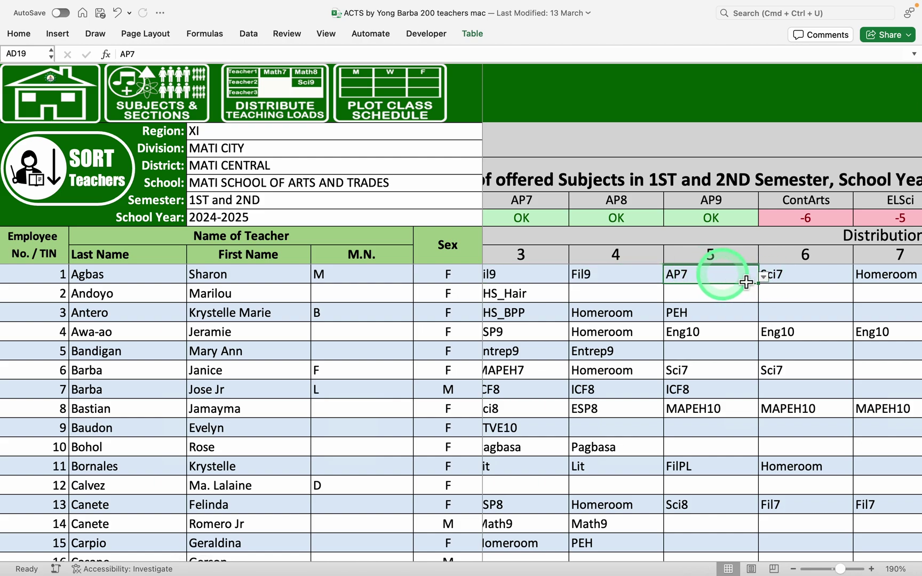
pyautogui.click(792, 278)
pyautogui.hscroll(2, 806, 342)
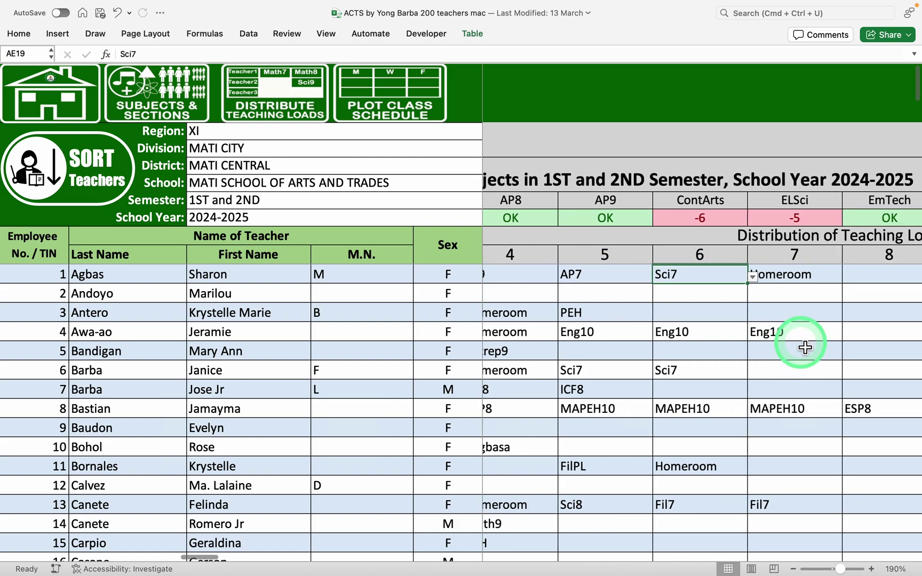
pyautogui.click(795, 276)
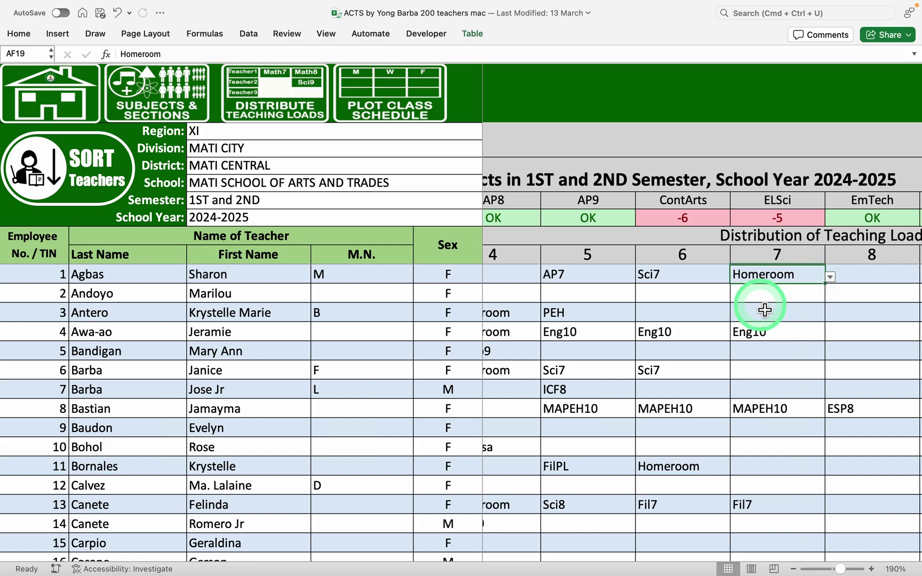
pyautogui.hscroll(-10, 764, 308)
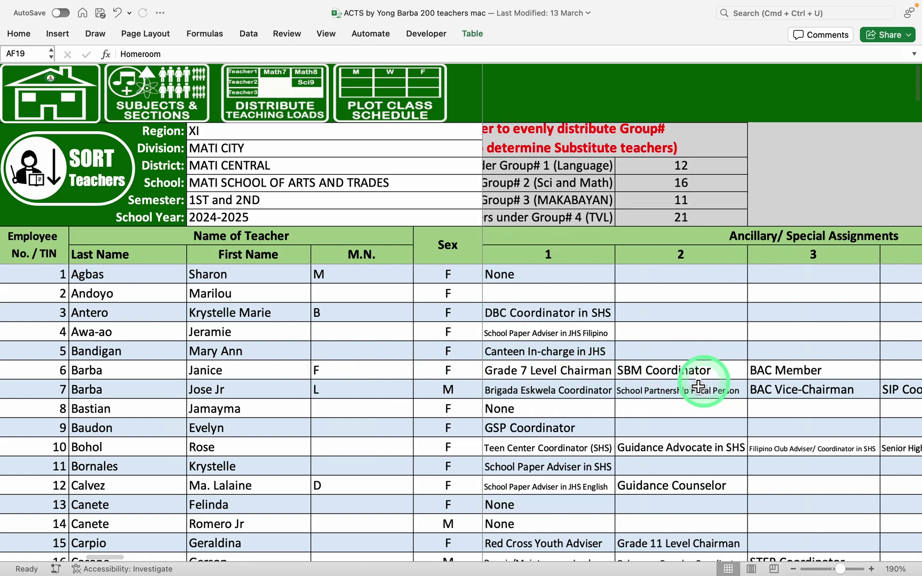
pyautogui.hscroll(5, 651, 377)
pyautogui.hscroll(5, 646, 378)
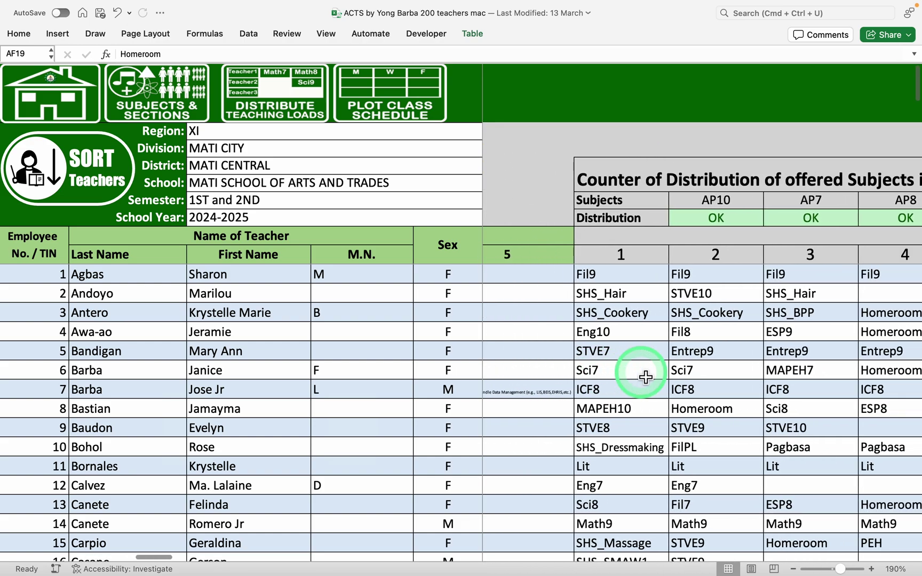
pyautogui.click(563, 314)
pyautogui.moveTo(564, 314); pyautogui.dragTo(750, 447)
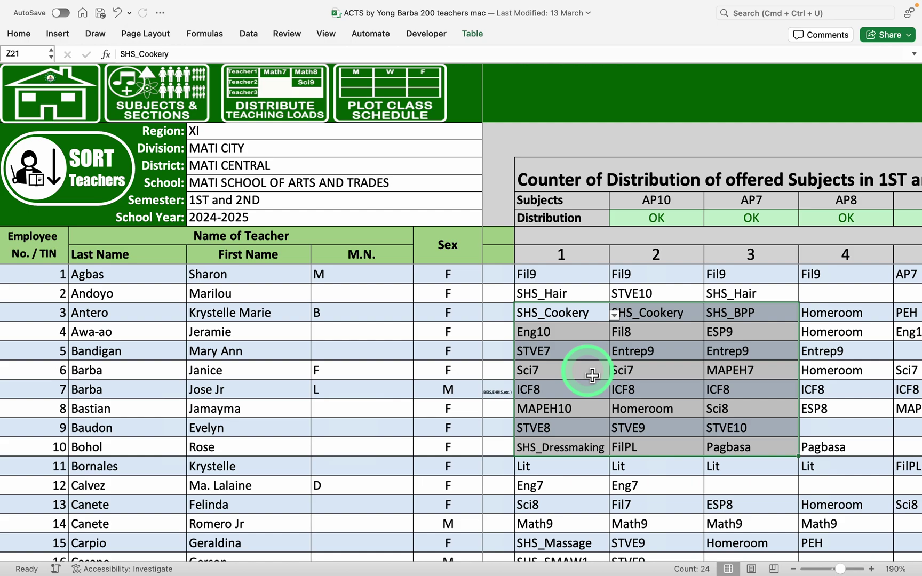
# Enter 7:00-8:00 as the first period time in the class schedule grid
pyautogui.click(69, 114)
pyautogui.click(381, 244)
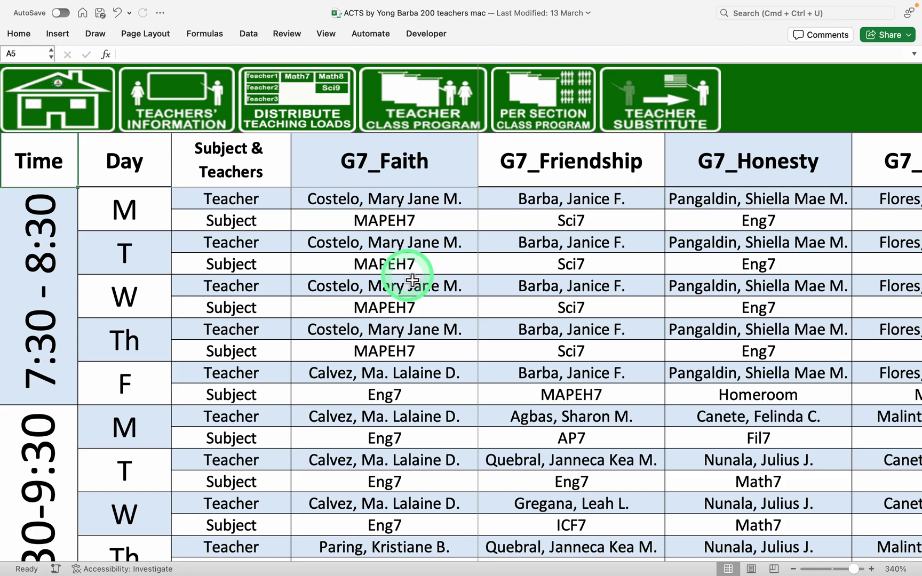
pyautogui.click(64, 312)
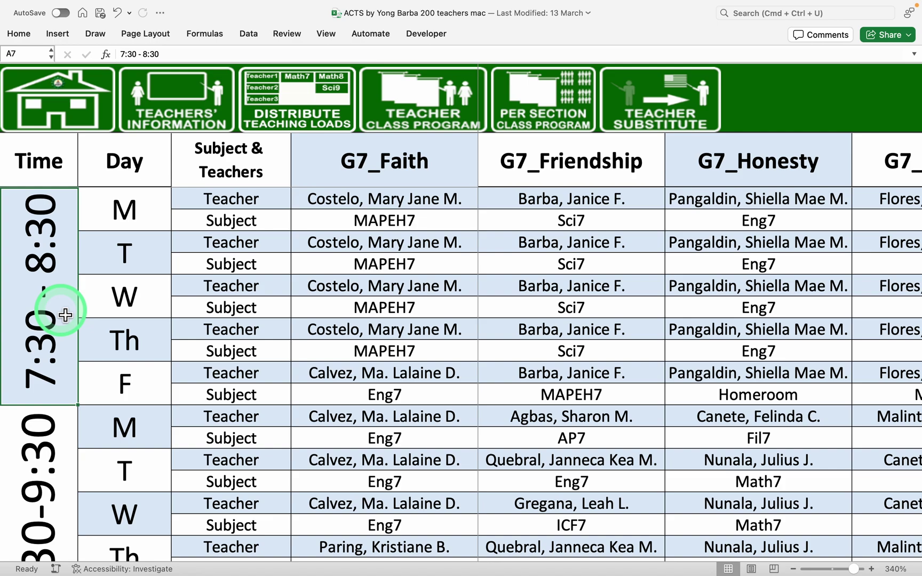
pyautogui.write('7:00')
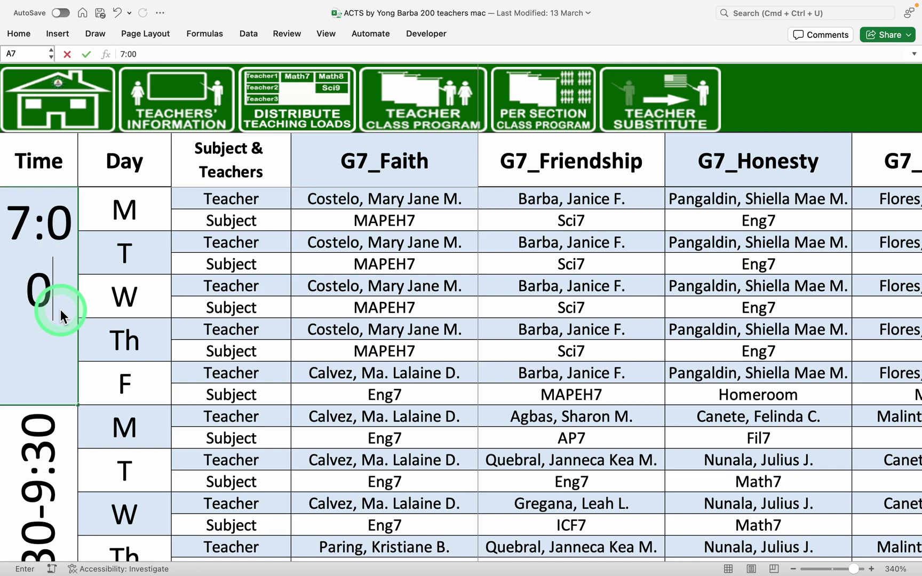
pyautogui.write('-8:00')
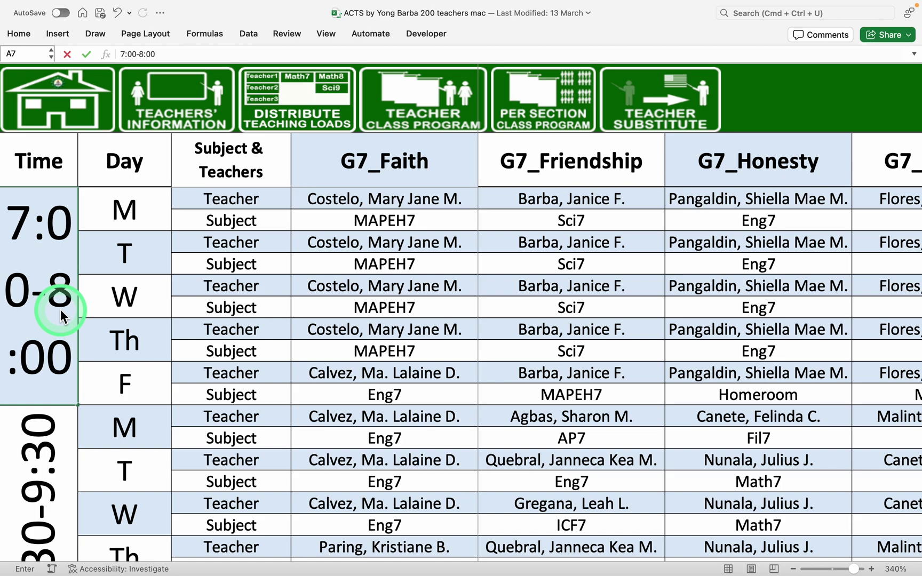
pyautogui.press('Return')
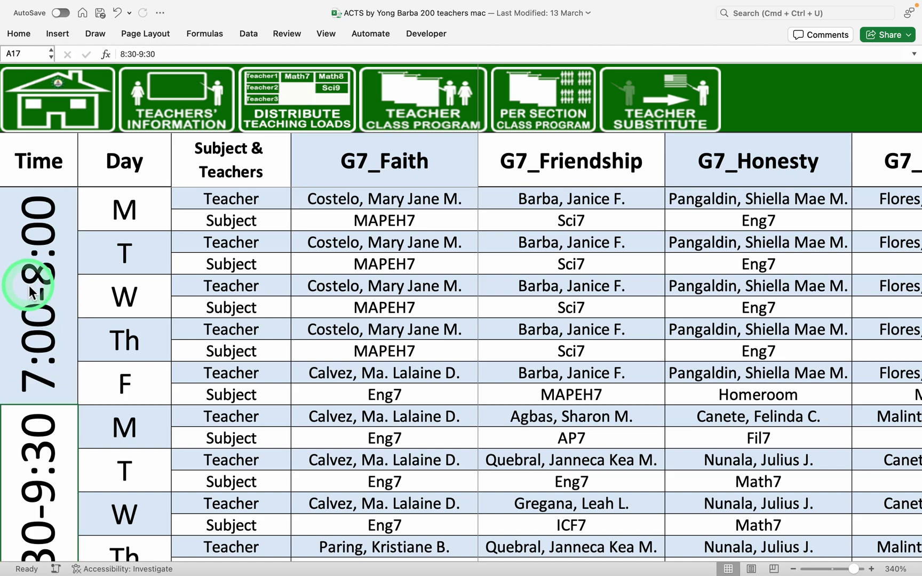
# Confirm the 7:00-8:00 slot appears in the Teacher Class Program, then reopen the class schedule
pyautogui.click(441, 91)
pyautogui.click(53, 422)
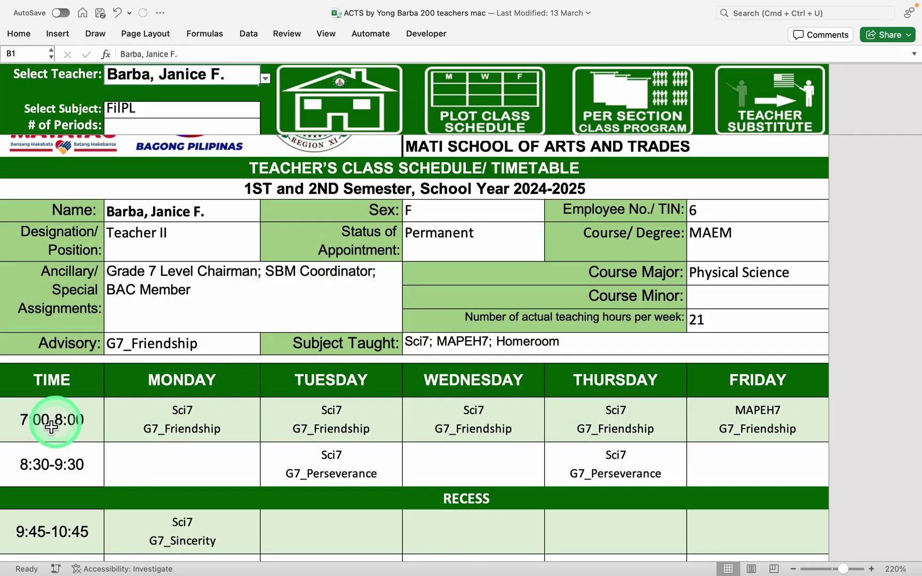
pyautogui.scroll(-2, 113, 437)
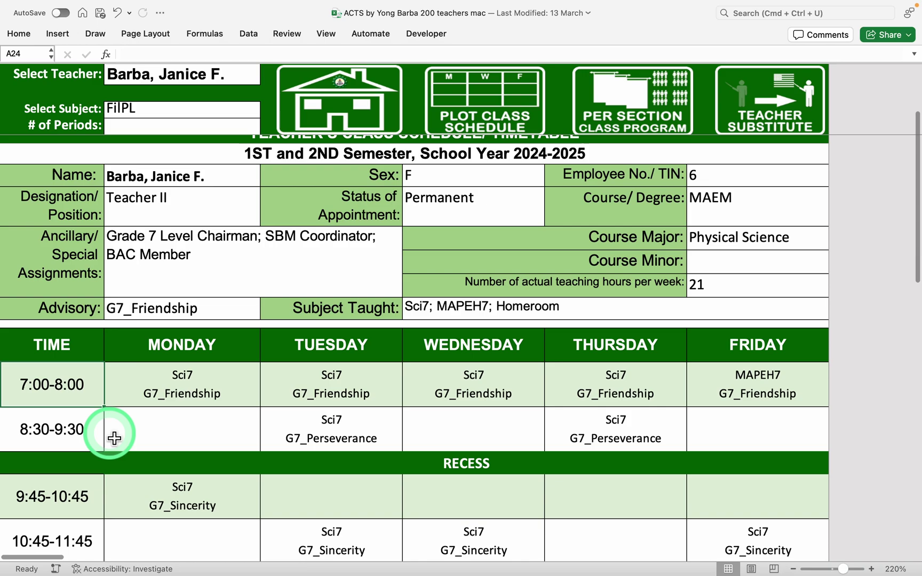
pyautogui.scroll(1, 114, 437)
pyautogui.scroll(3, 113, 436)
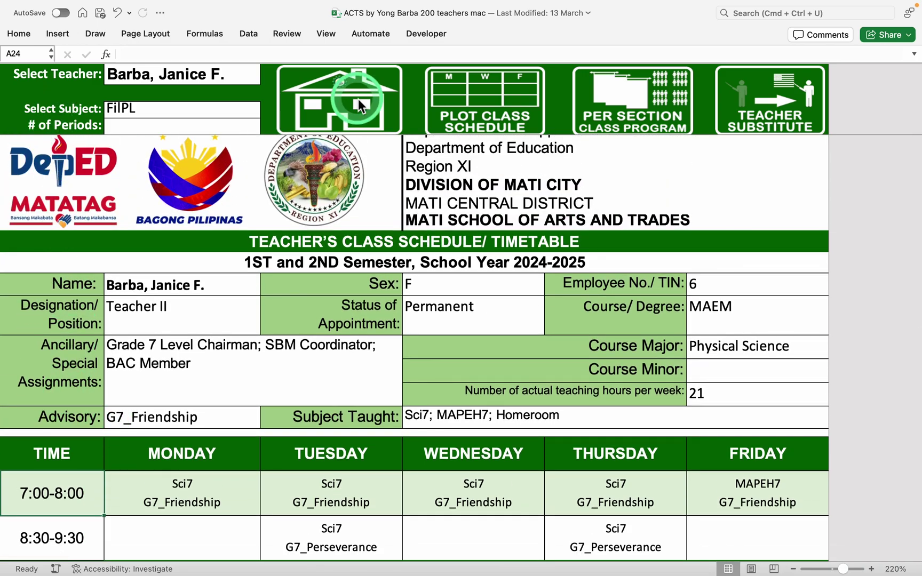
pyautogui.click(358, 99)
pyautogui.click(378, 247)
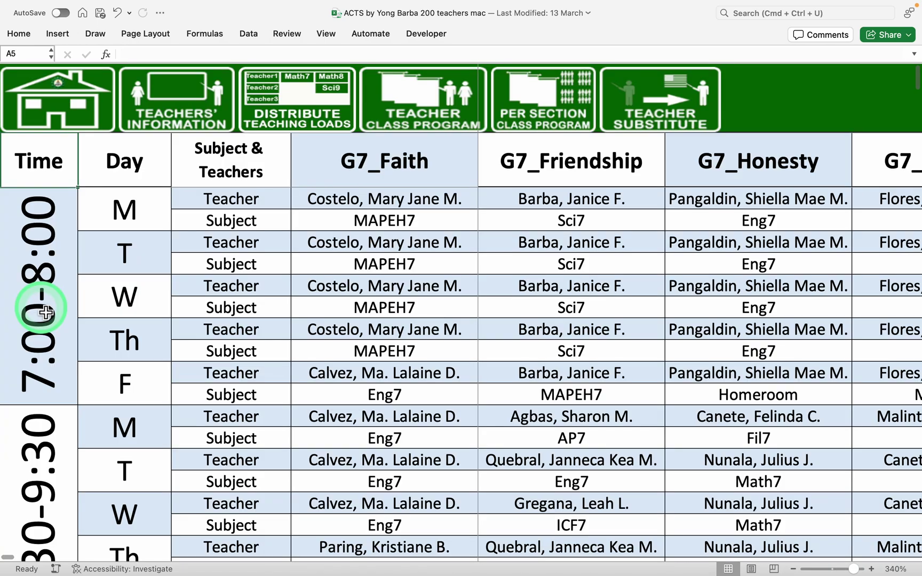
# Change the first period time cell to 7:30 - 8:30 and review three sections' first-period entries
pyautogui.click(45, 312)
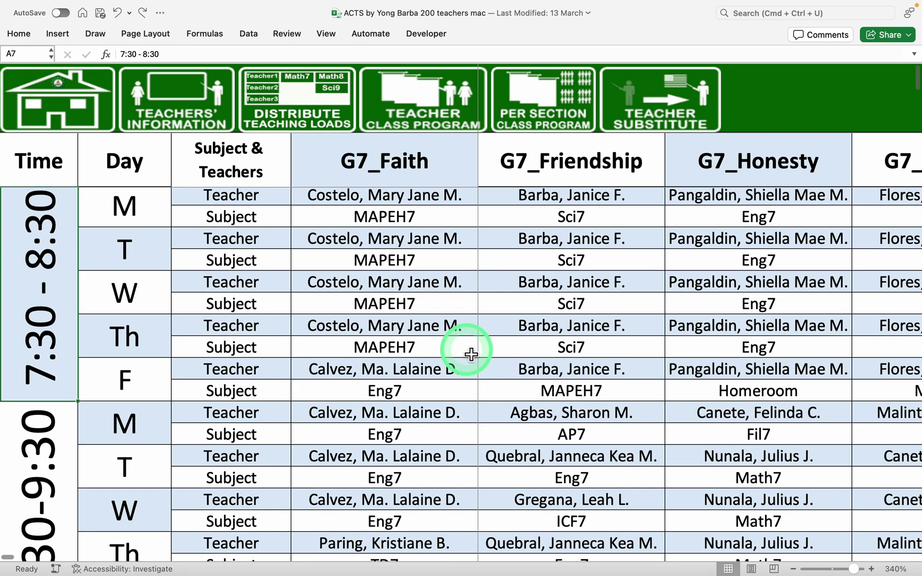
pyautogui.scroll(-1, 471, 354)
pyautogui.scroll(1, 471, 354)
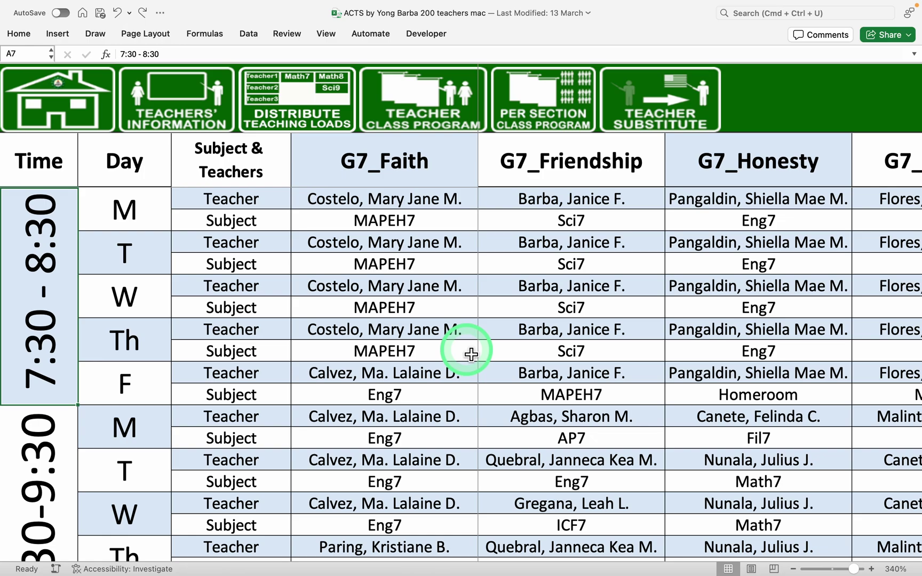
pyautogui.scroll(2, 494, 323)
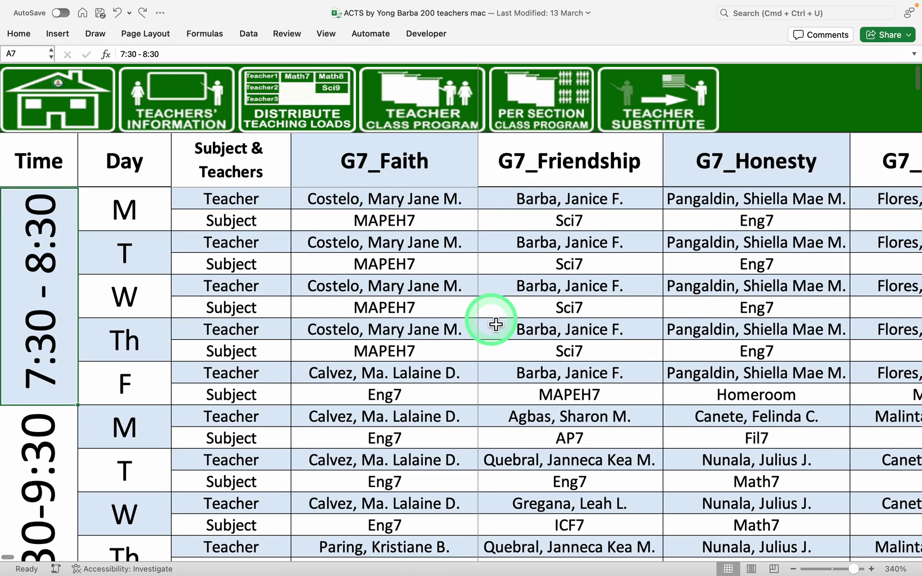
pyautogui.scroll(-2, 497, 313)
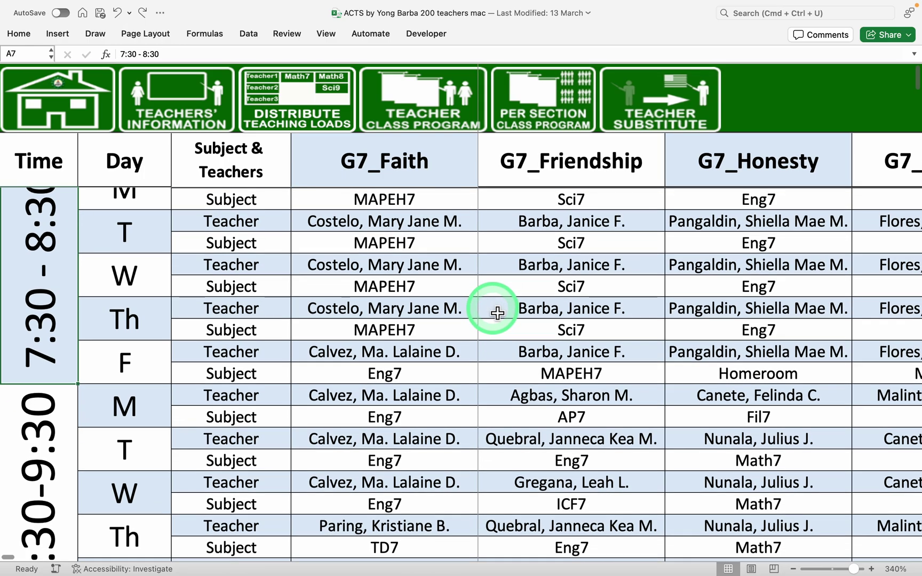
pyautogui.scroll(2, 496, 309)
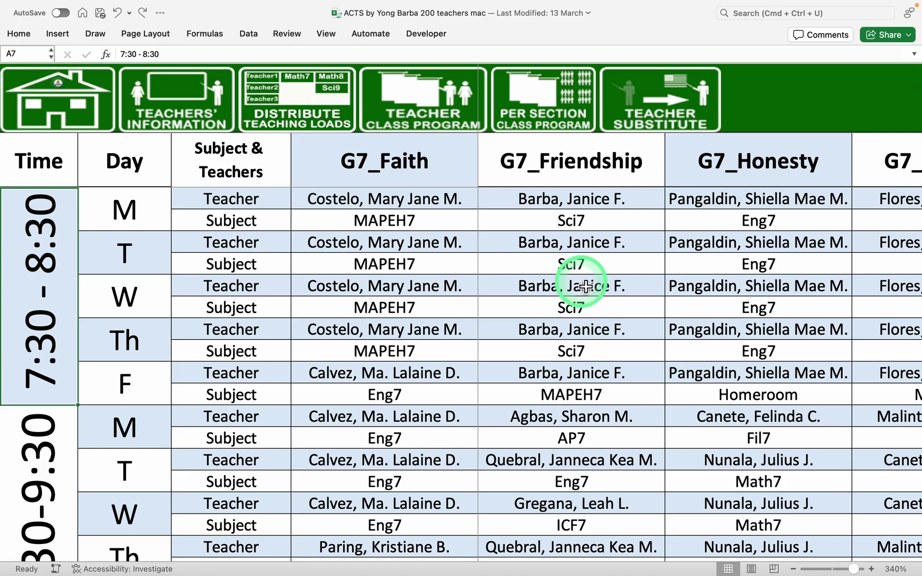
pyautogui.scroll(-1, 585, 283)
pyautogui.scroll(1, 586, 283)
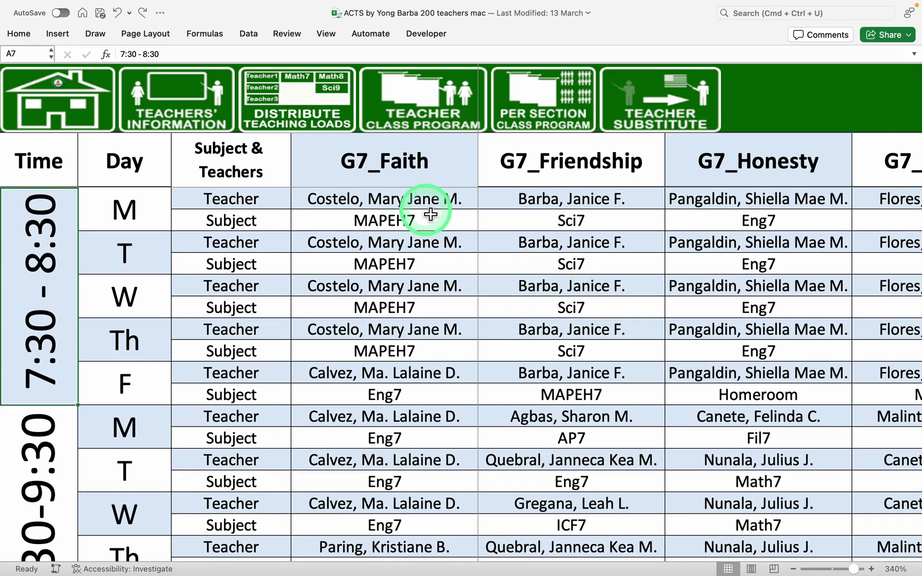
pyautogui.moveTo(425, 205); pyautogui.dragTo(694, 424)
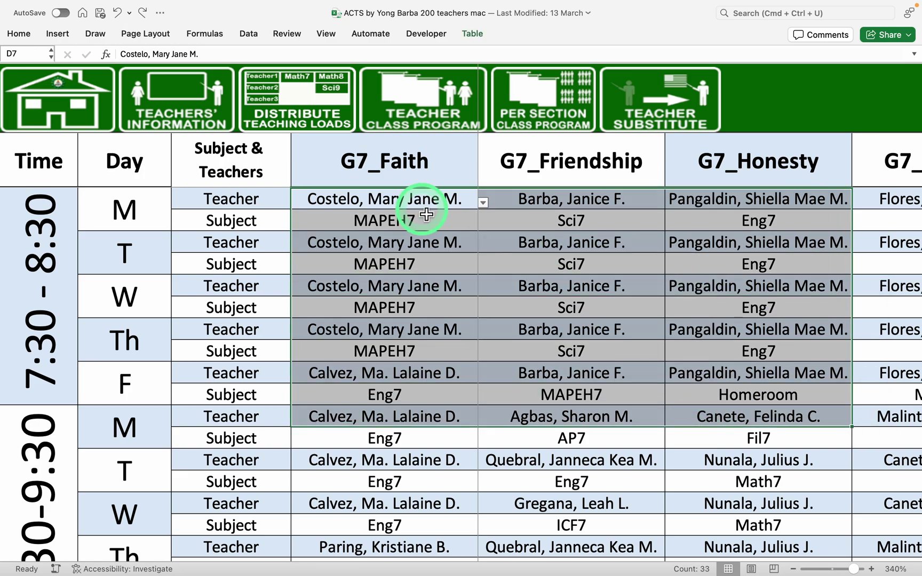
# Check that the teacher's timetable shows the first period as 7:30 - 8:30
pyautogui.click(412, 227)
pyautogui.scroll(-2, 276, 448)
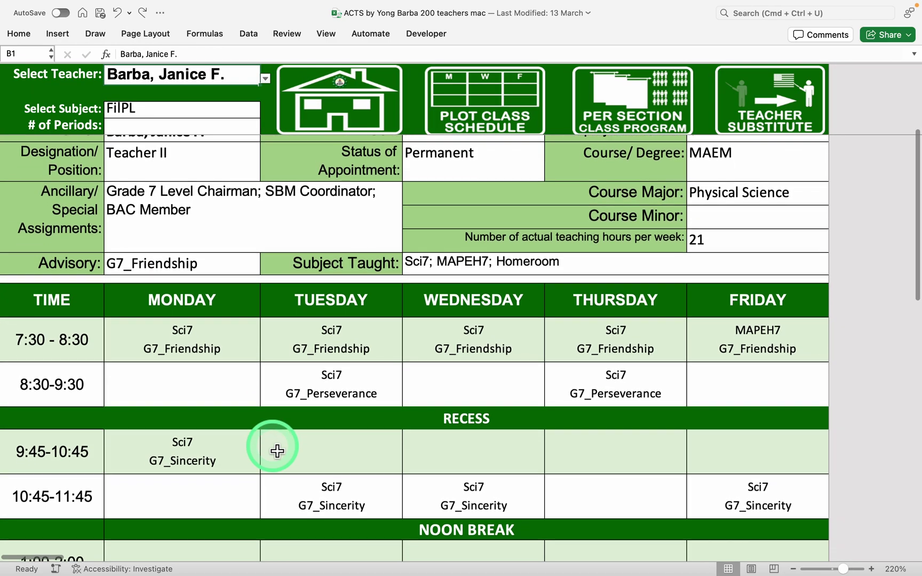
pyautogui.scroll(5, 276, 449)
pyautogui.scroll(-3, 276, 451)
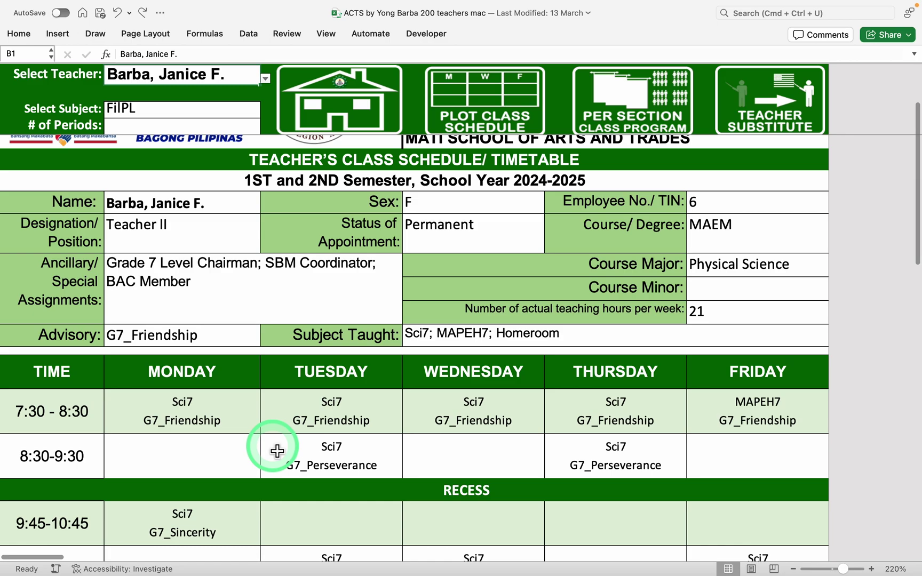
pyautogui.scroll(1, 273, 449)
# Browse the available-teacher list for G7_Faith's Monday cell without changing it
pyautogui.click(335, 121)
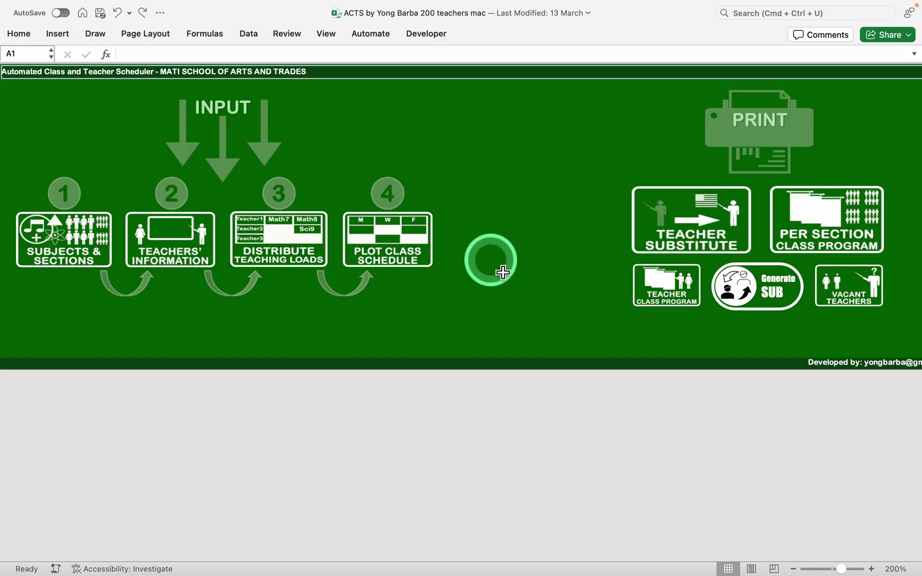
pyautogui.click(386, 277)
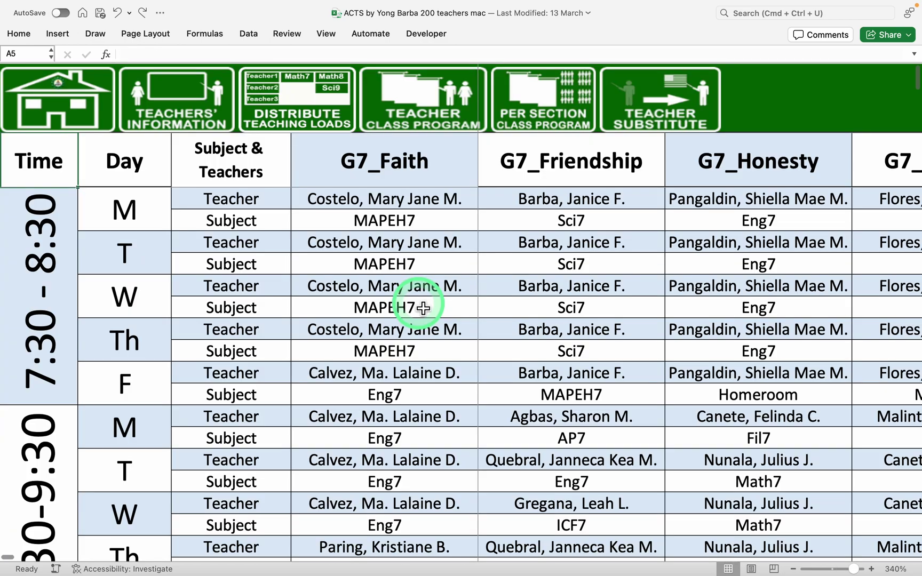
pyautogui.click(466, 203)
pyautogui.click(483, 204)
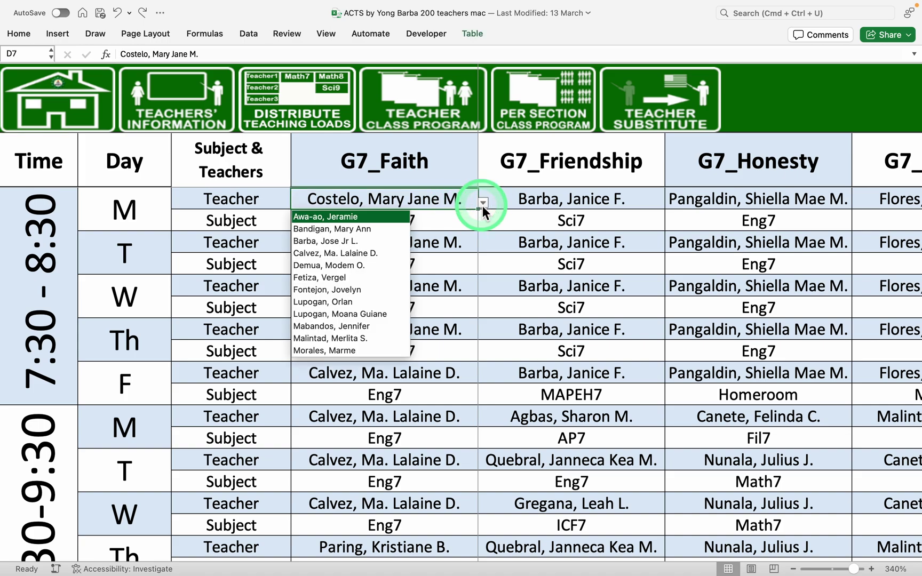
pyautogui.scroll(-2, 354, 269)
pyautogui.scroll(2, 354, 269)
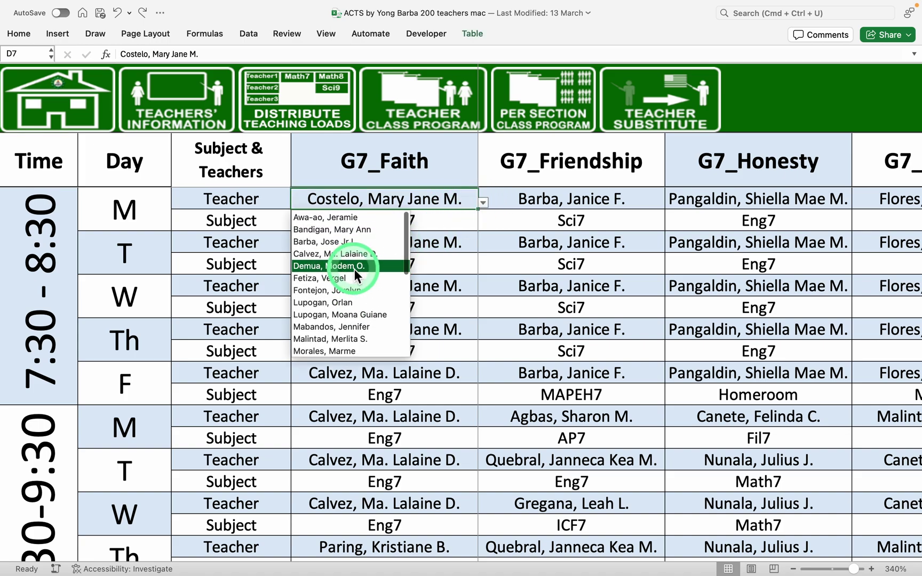
pyautogui.click(474, 266)
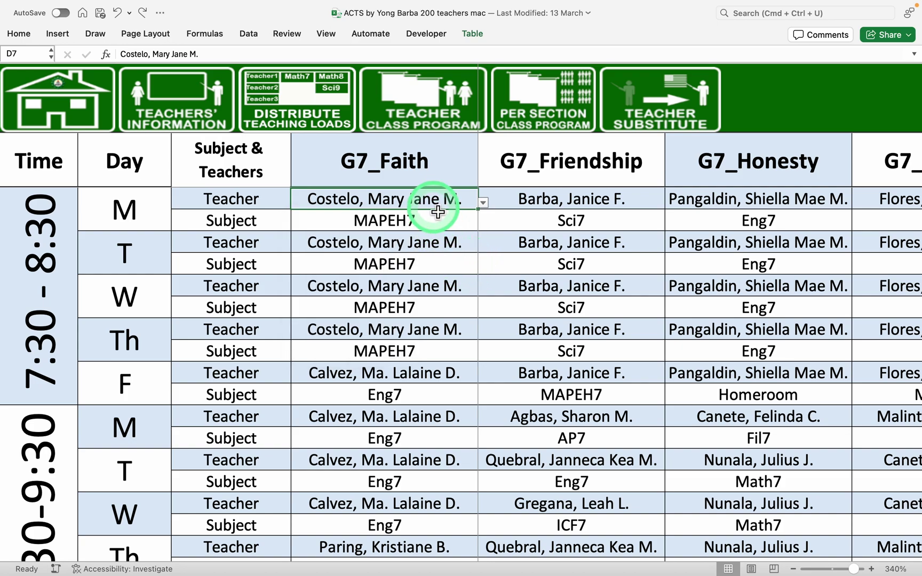
# Clear G7_Faith's Monday 7:30 - 8:30 teacher and subject cells
pyautogui.click(579, 196)
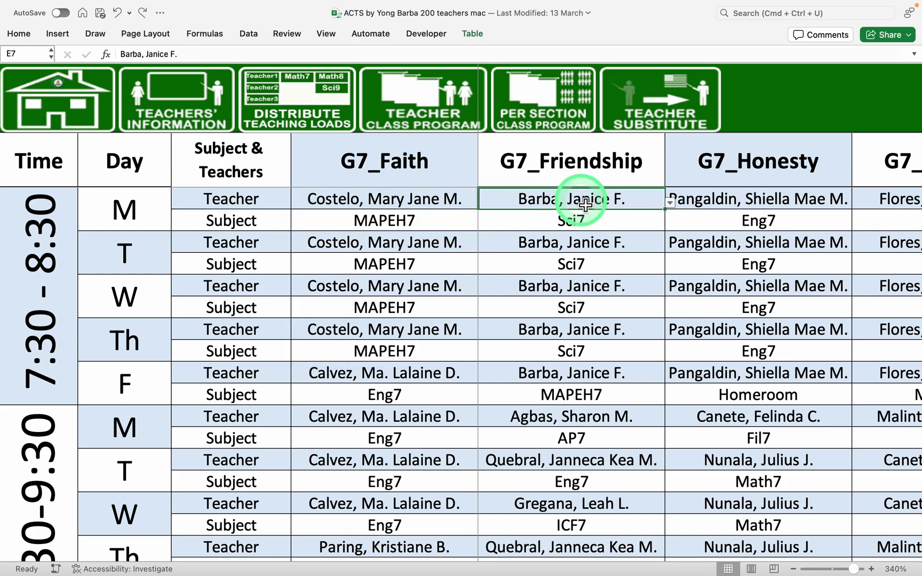
pyautogui.moveTo(585, 204); pyautogui.dragTo(582, 222)
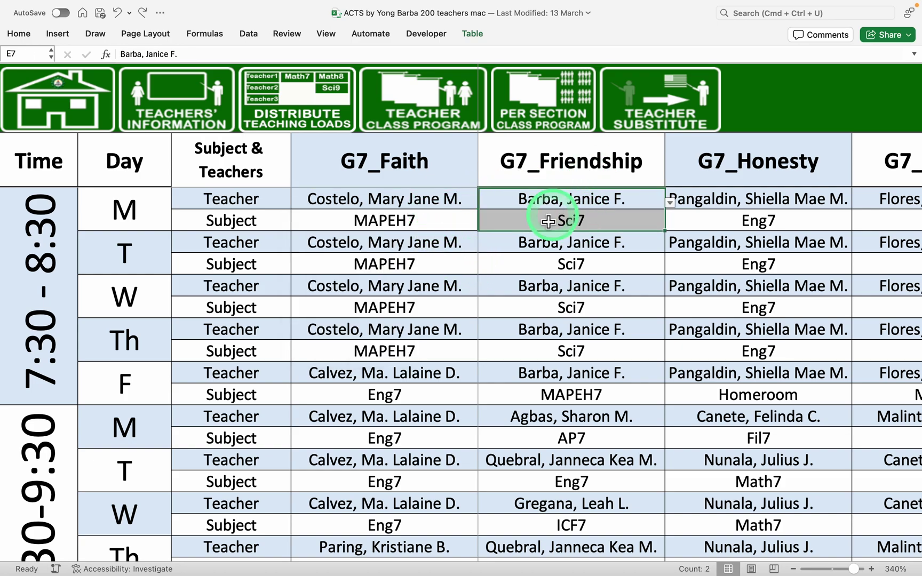
pyautogui.click(35, 275)
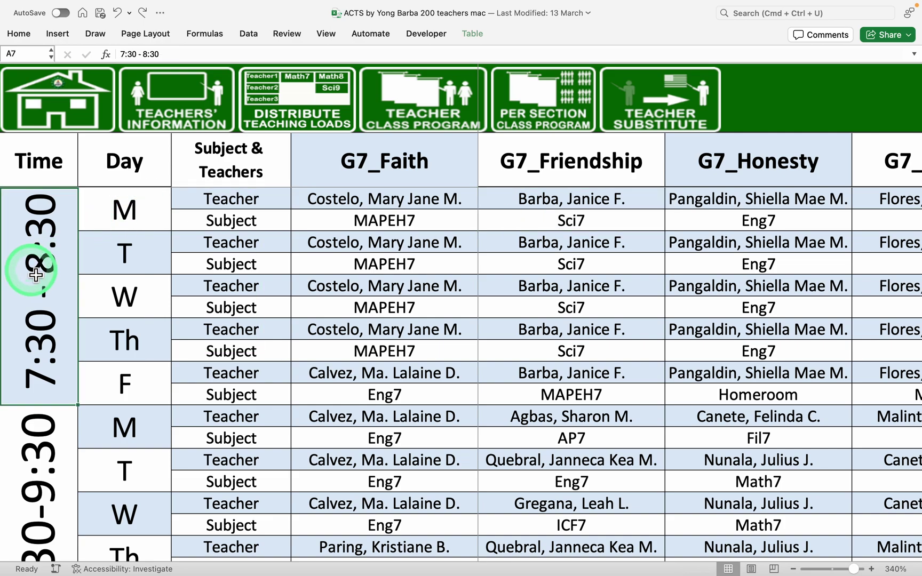
pyautogui.click(446, 201)
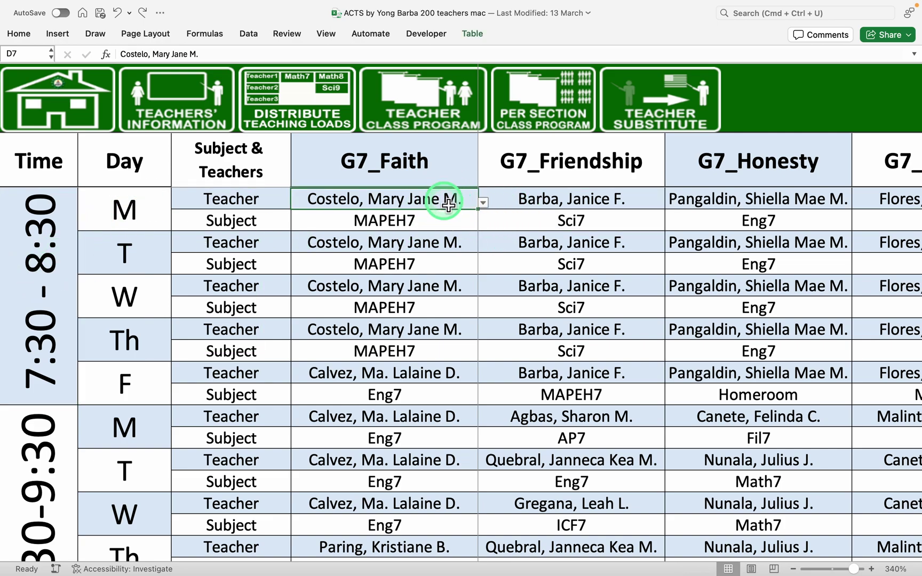
pyautogui.moveTo(449, 204); pyautogui.dragTo(449, 228)
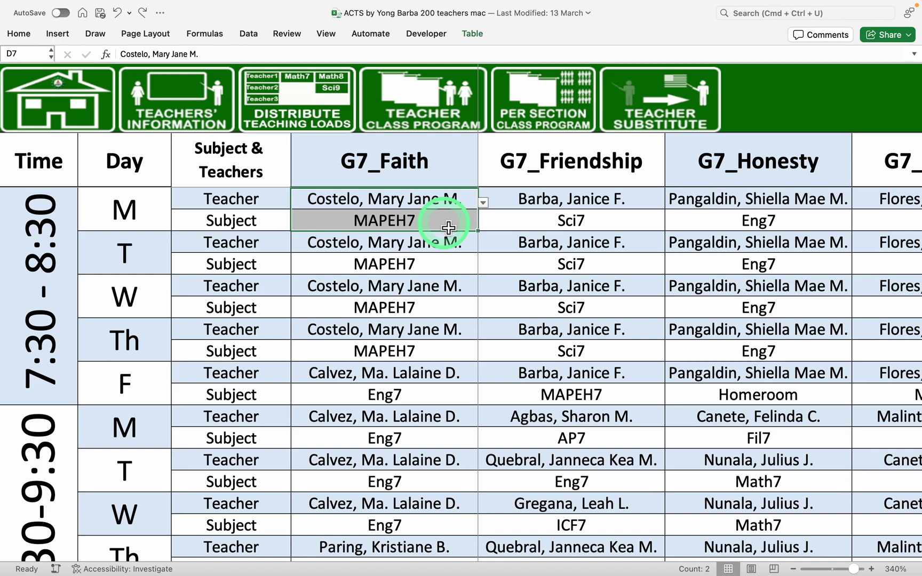
pyautogui.press('Delete')
# Restore G7_Faith's original Monday teacher and MAPEH7 subject from the dropdowns
pyautogui.click(456, 209)
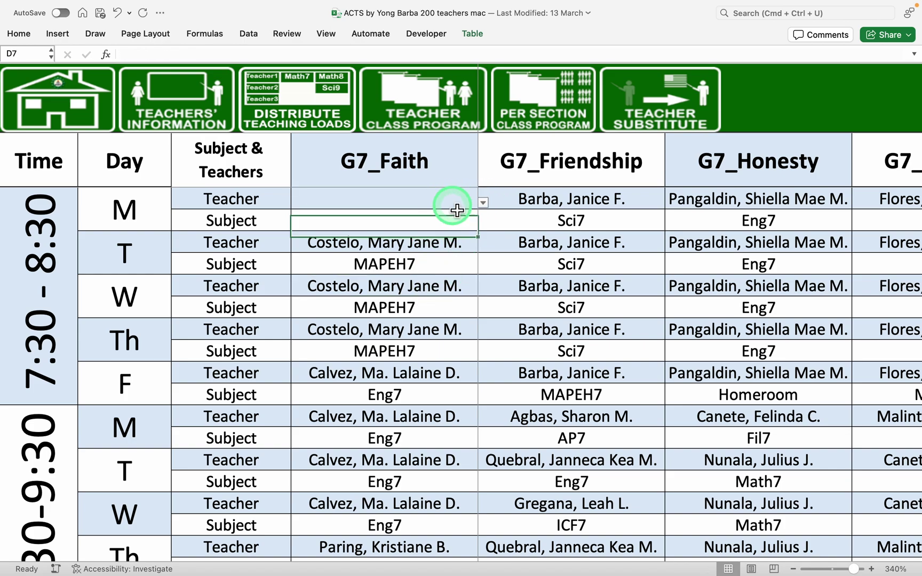
pyautogui.click(483, 203)
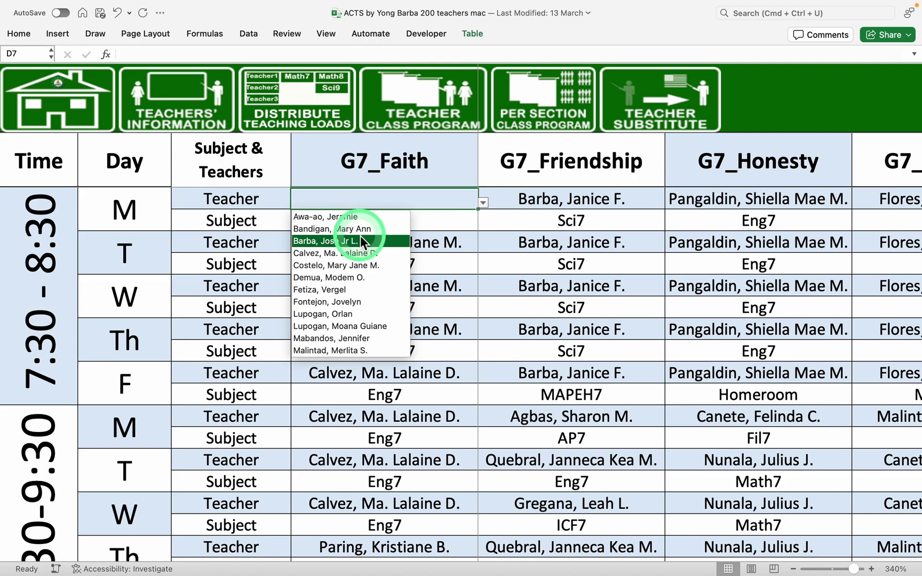
pyautogui.click(363, 266)
pyautogui.click(480, 225)
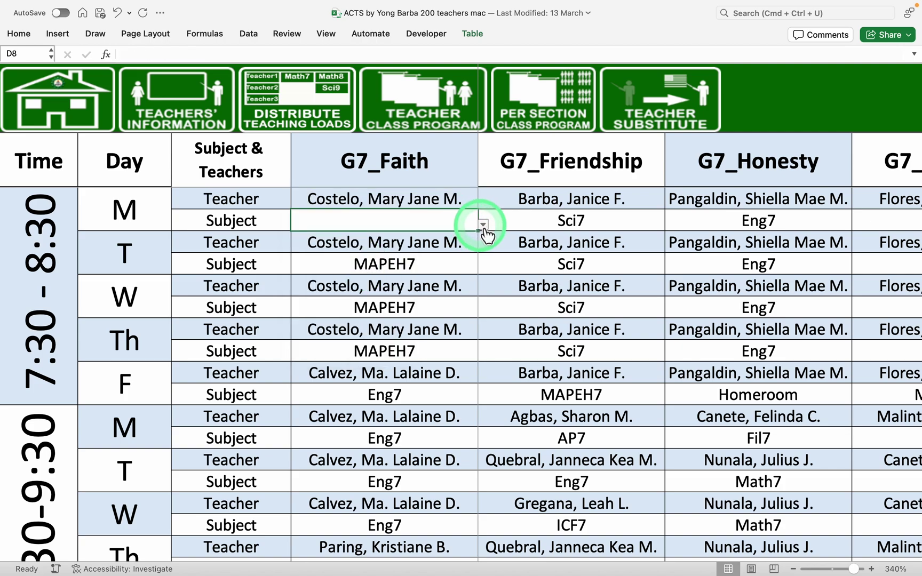
pyautogui.click(483, 225)
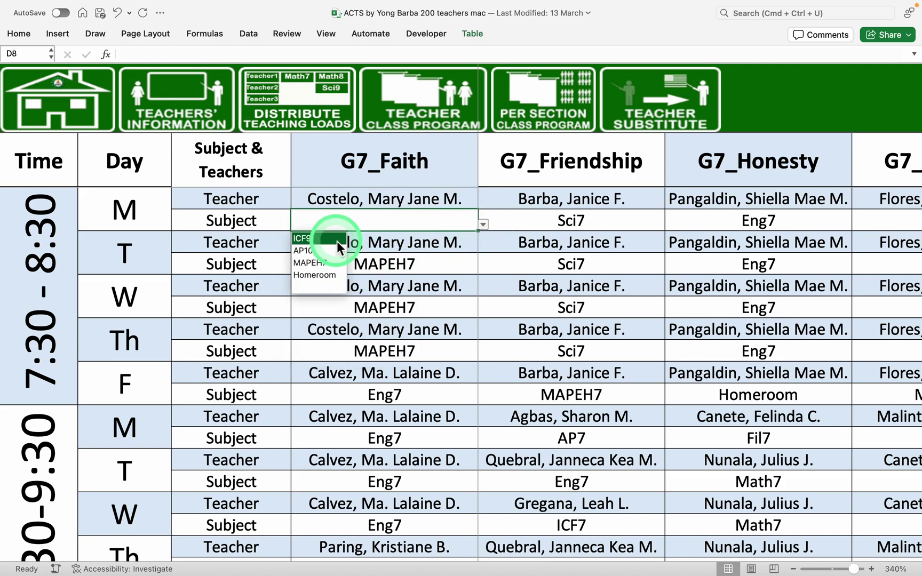
pyautogui.click(336, 262)
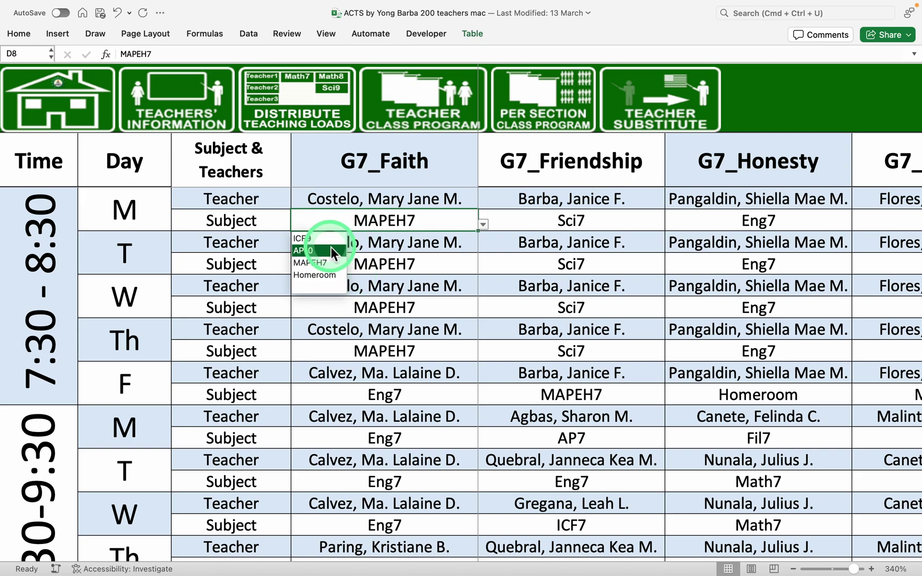
pyautogui.click(425, 267)
# Clear G7_Friendship's Monday pair and re-enter the same teacher with Sci7
pyautogui.moveTo(592, 199); pyautogui.dragTo(577, 218)
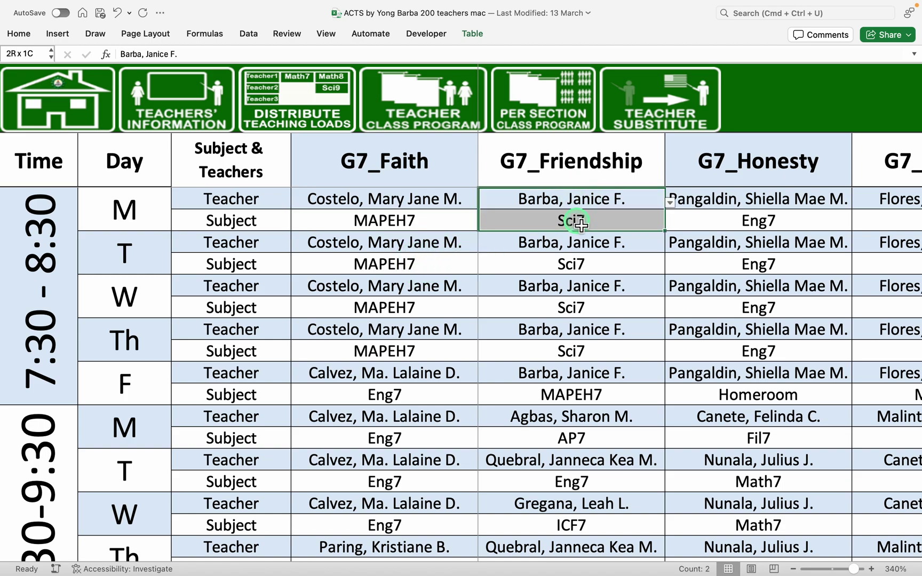
pyautogui.press('Delete')
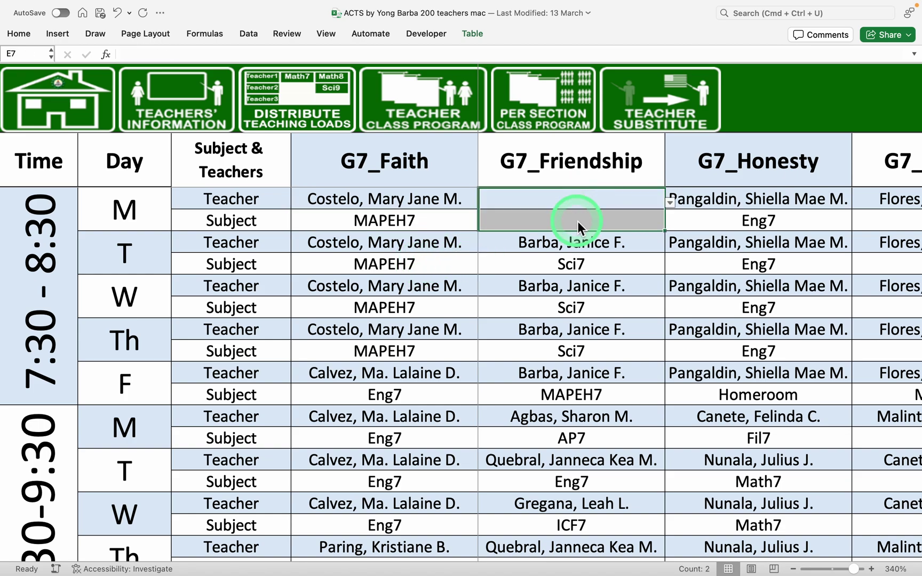
pyautogui.click(540, 264)
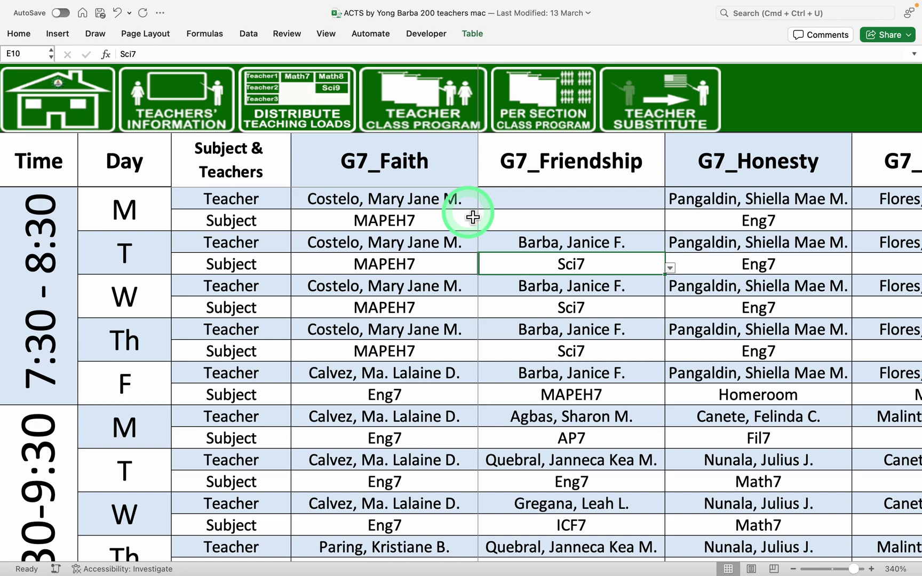
pyautogui.click(456, 202)
pyautogui.click(531, 204)
pyautogui.hotkey('alt', 'Down')
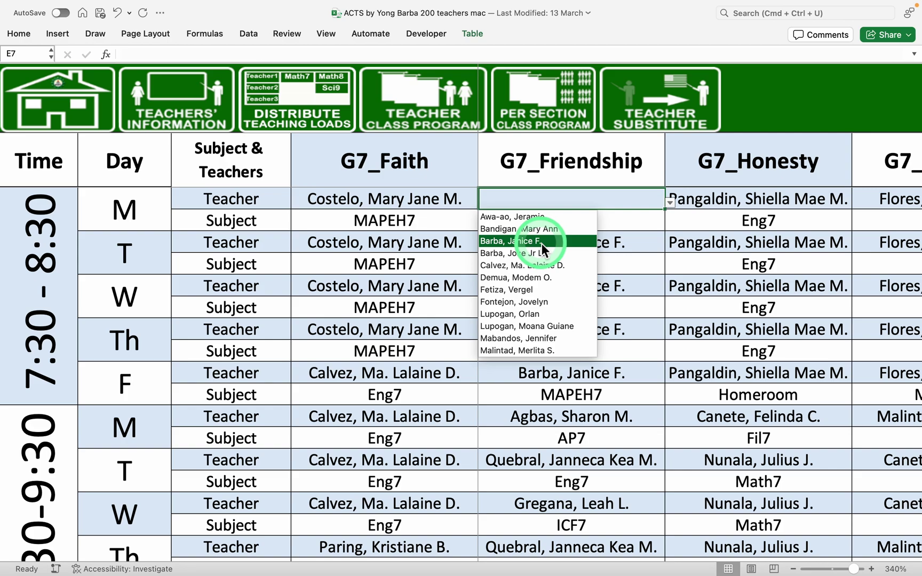
pyautogui.click(542, 244)
pyautogui.click(619, 220)
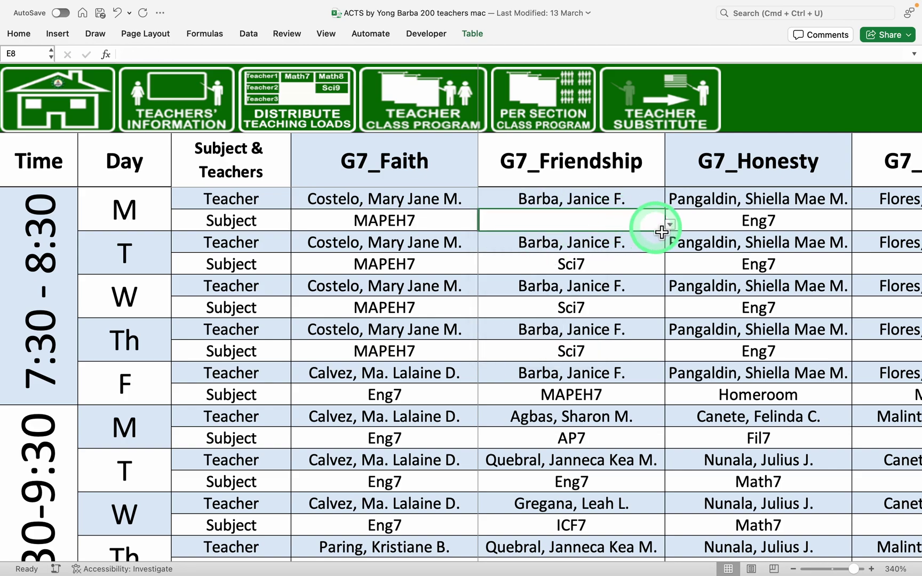
pyautogui.click(668, 228)
pyautogui.click(539, 238)
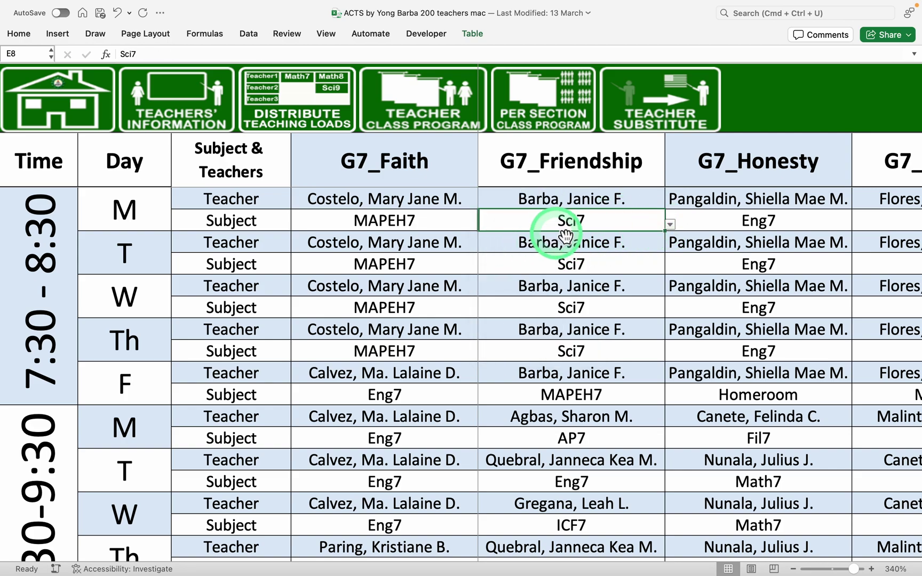
pyautogui.click(591, 200)
pyautogui.moveTo(591, 201); pyautogui.dragTo(593, 220)
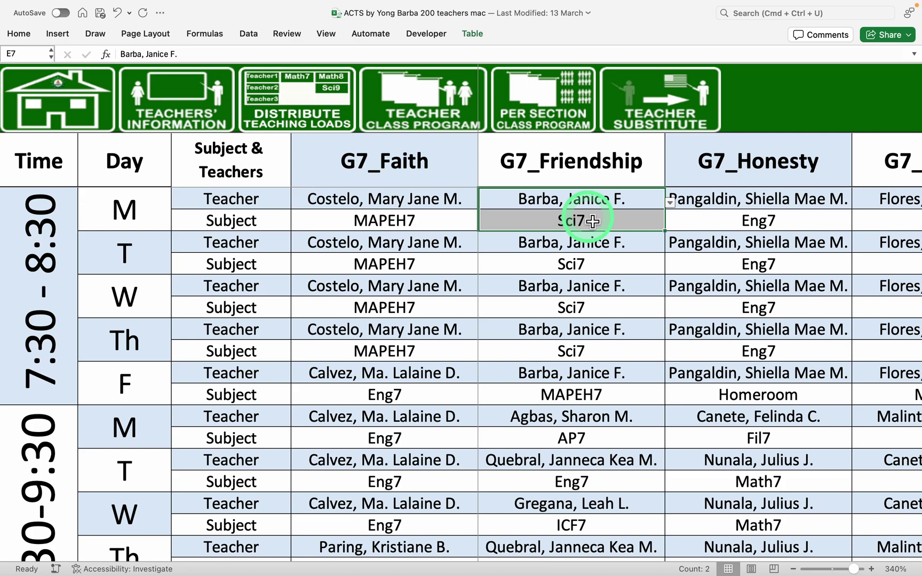
# Paste G7_Friendship's teacher and Sci7 into G7_Faith's Monday slot, triggering CONFLICT!, then restore its teacher
pyautogui.press('super+c')
pyautogui.click(392, 200)
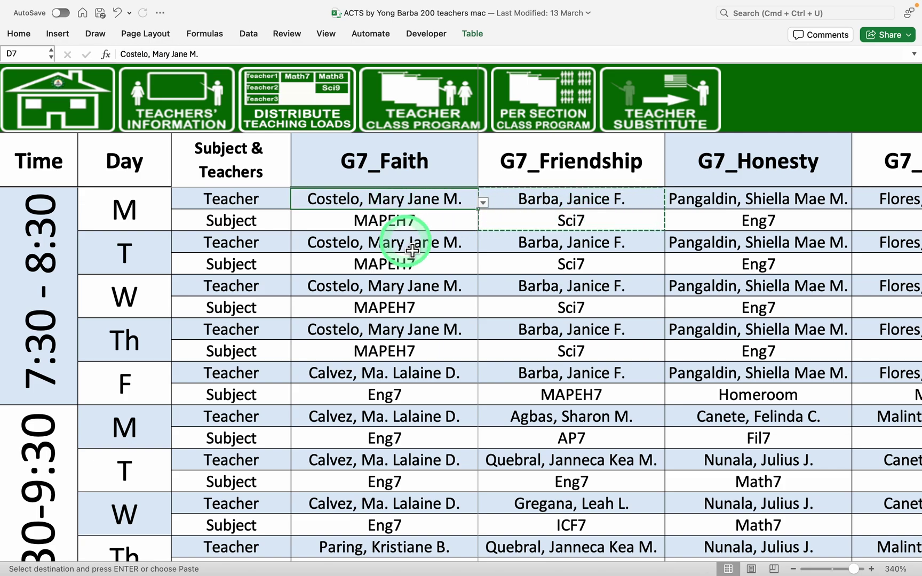
pyautogui.press('super+v')
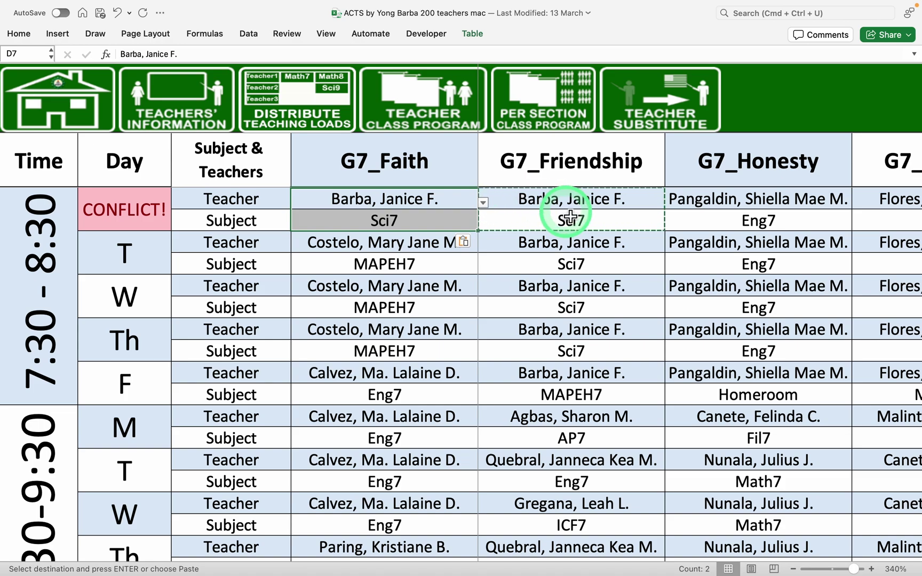
pyautogui.click(483, 203)
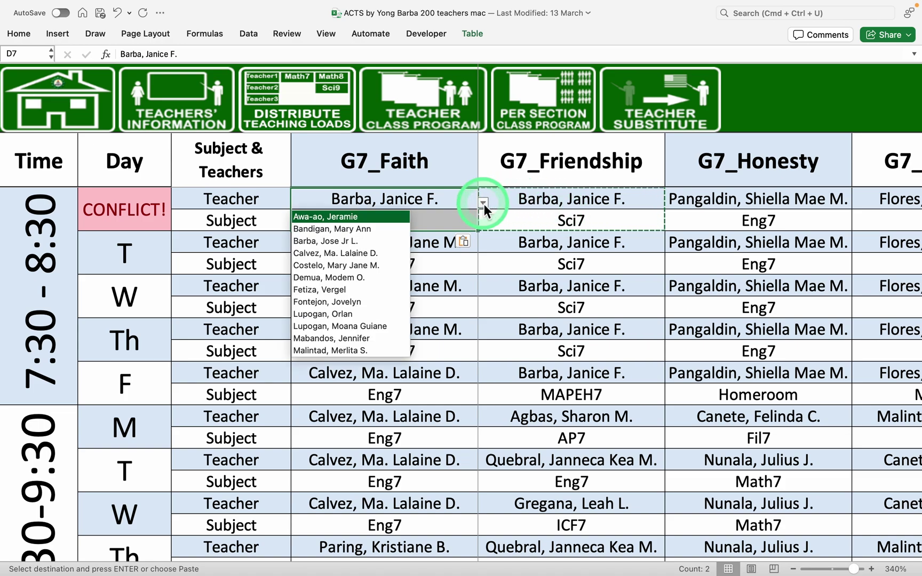
pyautogui.click(366, 265)
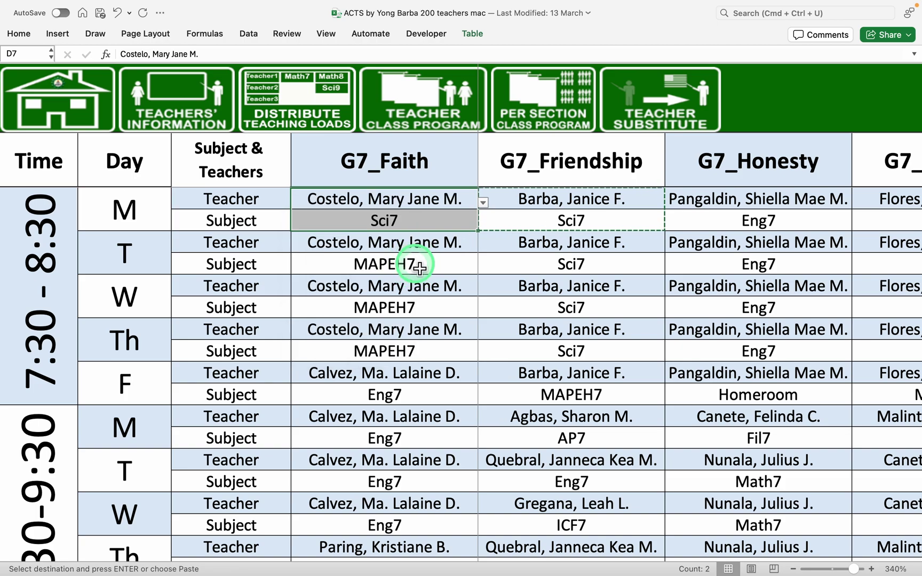
pyautogui.click(411, 264)
pyautogui.moveTo(113, 208); pyautogui.dragTo(628, 200)
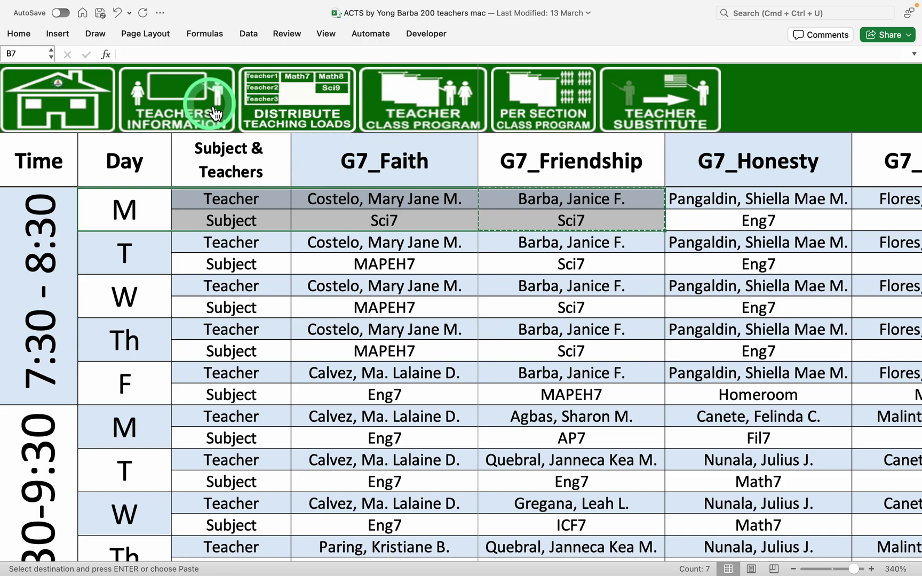
# Check the School Year entry on the Teachers' Information sheet, then go back home
pyautogui.click(60, 116)
pyautogui.click(176, 248)
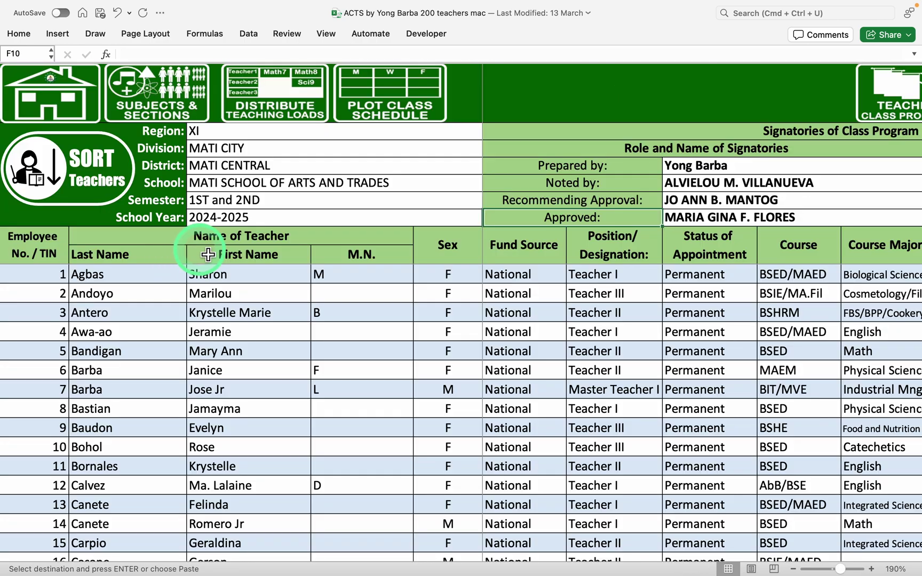
pyautogui.click(397, 220)
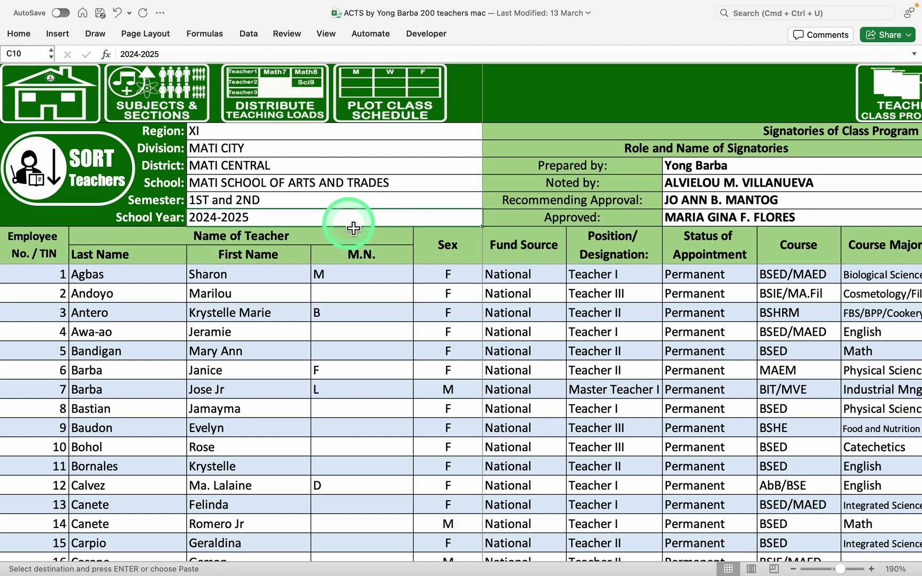
pyautogui.click(77, 101)
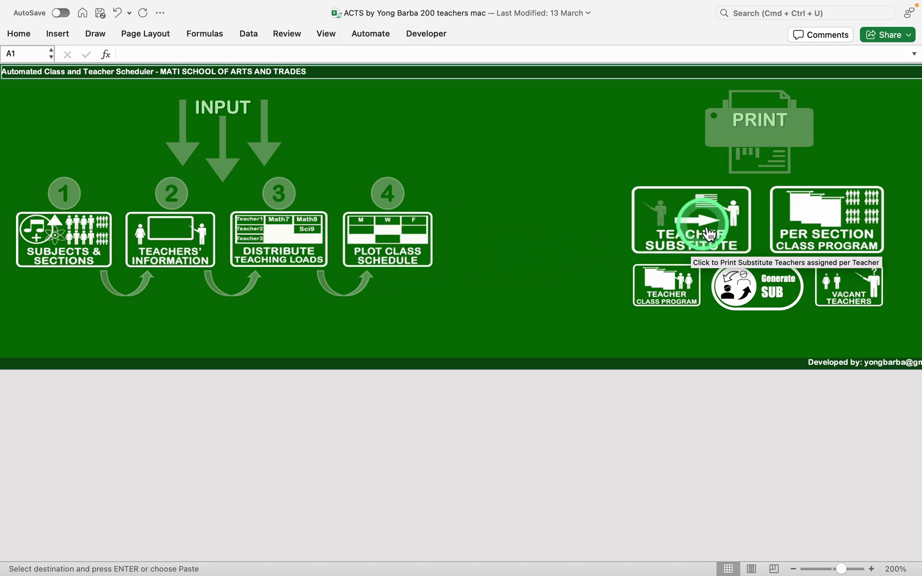
# Open the Teacher Class Program timetable and scroll through the current teacher's schedule
pyautogui.click(671, 292)
pyautogui.scroll(5, 467, 321)
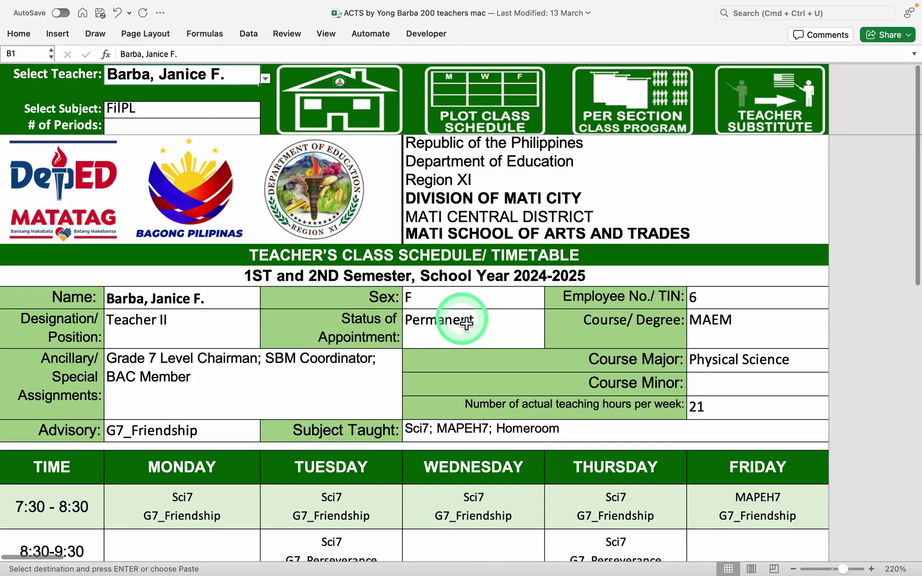
pyautogui.scroll(-2, 118, 212)
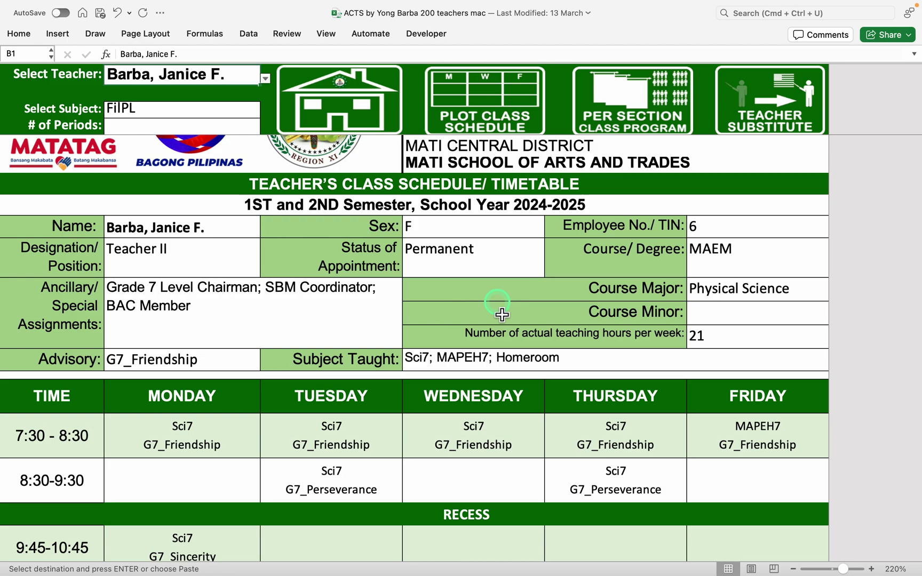
pyautogui.scroll(-3, 458, 414)
pyautogui.scroll(-3, 461, 415)
pyautogui.scroll(8, 461, 413)
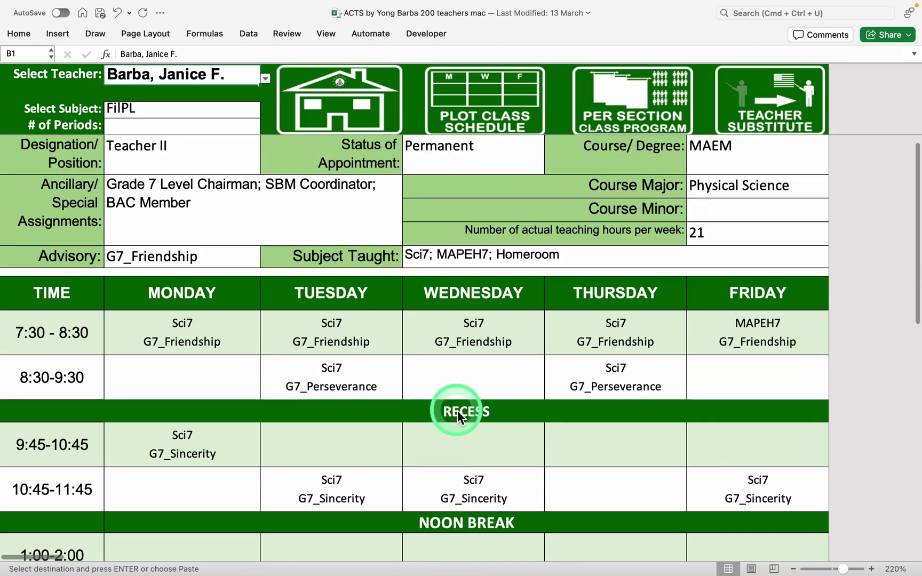
# Select the G7_Faith adviser in Select Teacher, review their Monday Sci7 period, and return home
pyautogui.click(266, 78)
pyautogui.click(175, 166)
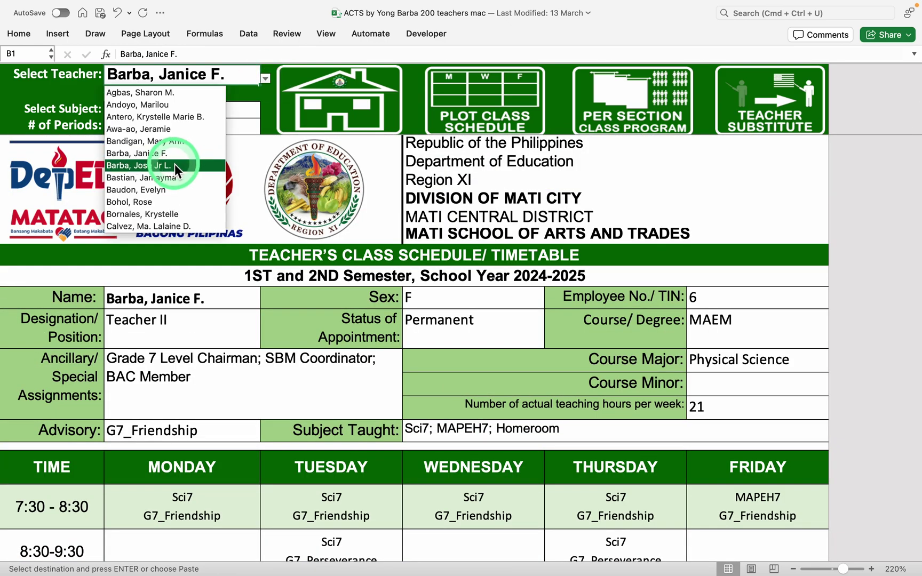
pyautogui.scroll(-5, 174, 181)
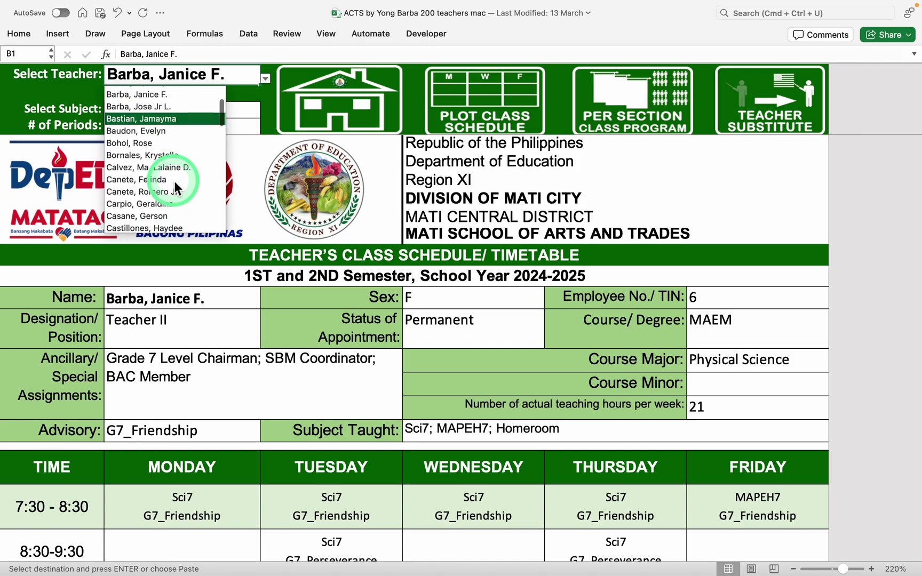
pyautogui.scroll(-6, 173, 181)
pyautogui.click(158, 175)
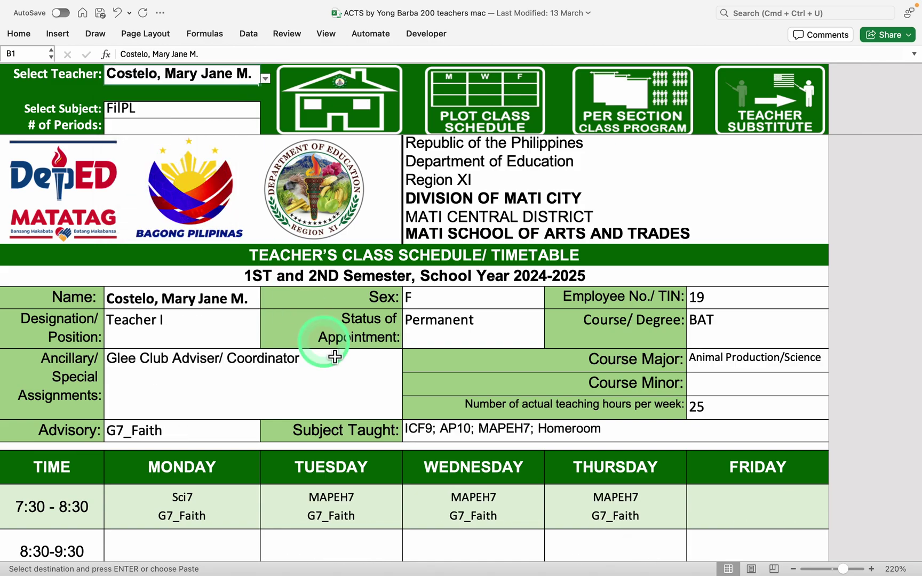
pyautogui.scroll(-10, 350, 407)
pyautogui.scroll(2, 350, 406)
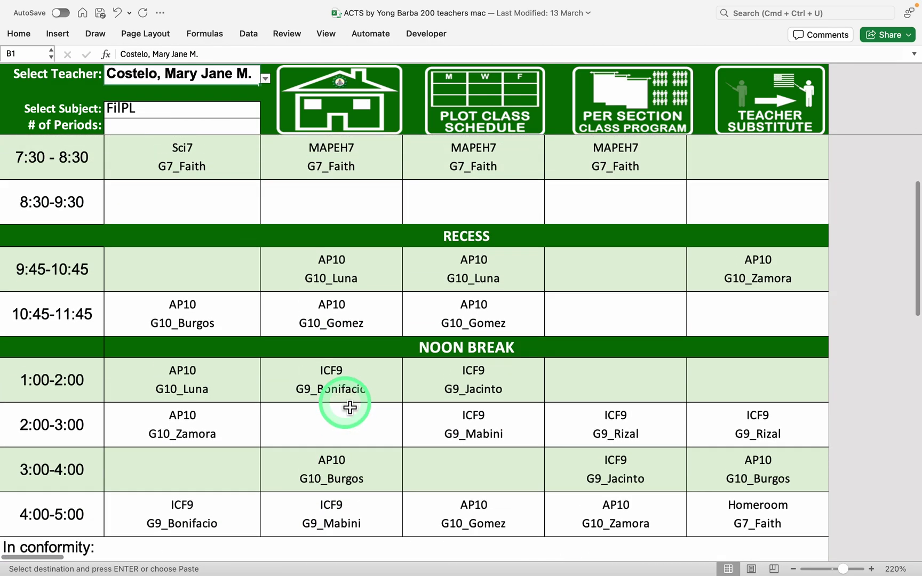
pyautogui.scroll(8, 350, 407)
pyautogui.click(357, 112)
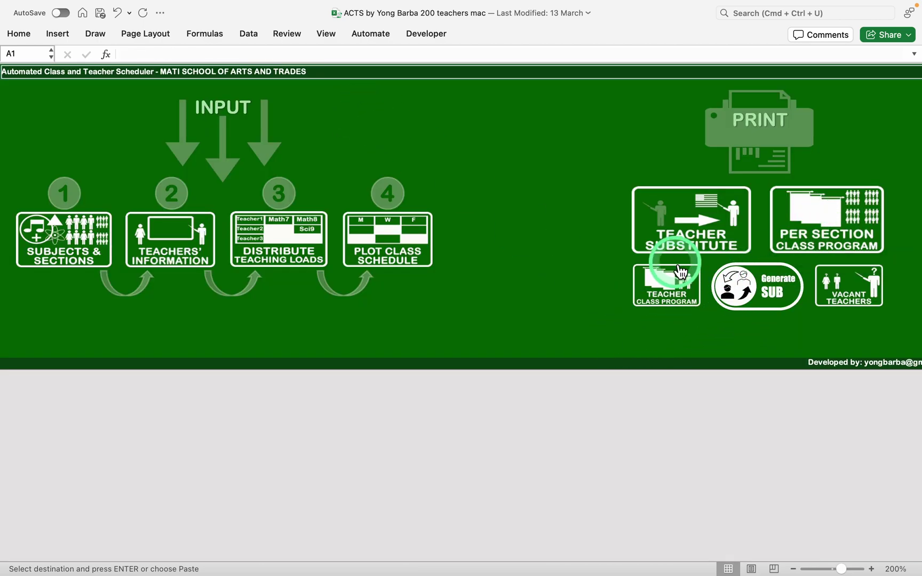
pyautogui.click(713, 233)
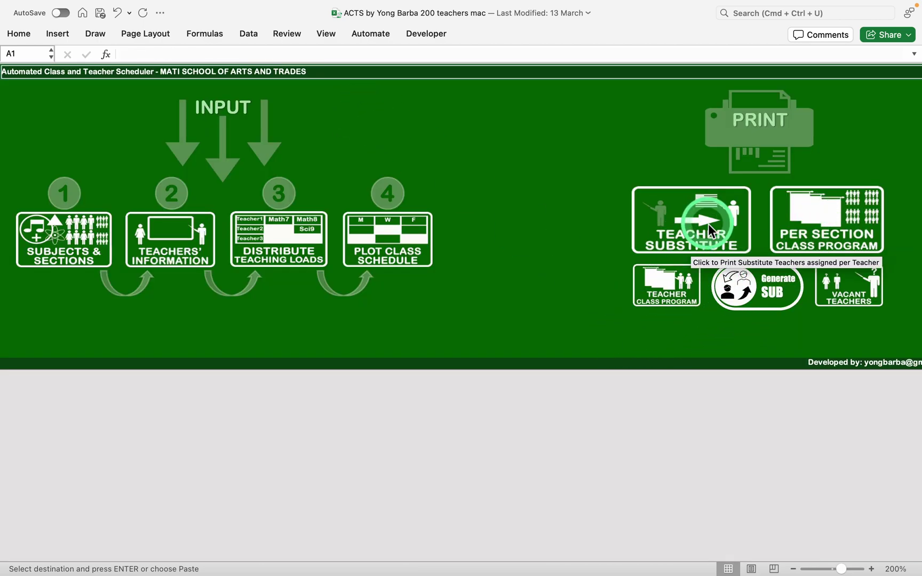
pyautogui.scroll(-2, 504, 422)
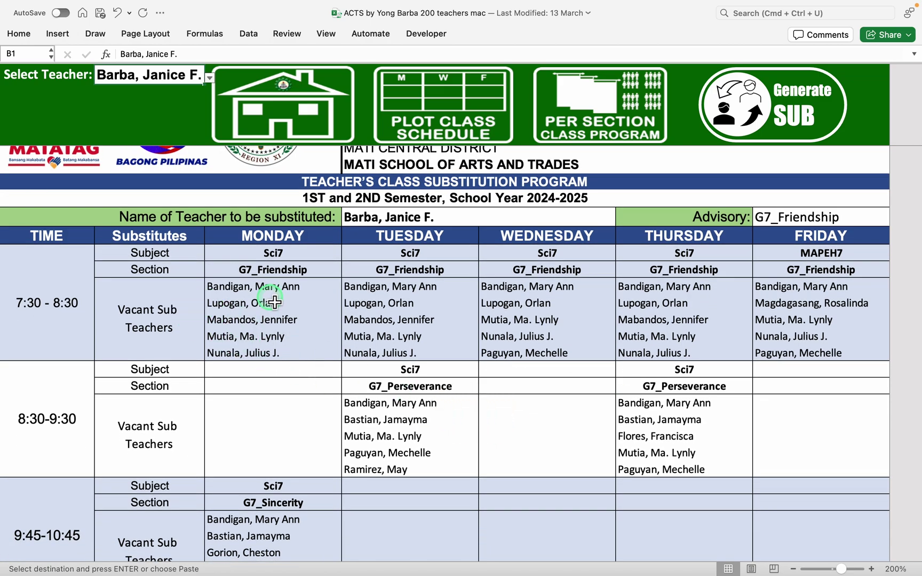
pyautogui.scroll(-1, 272, 342)
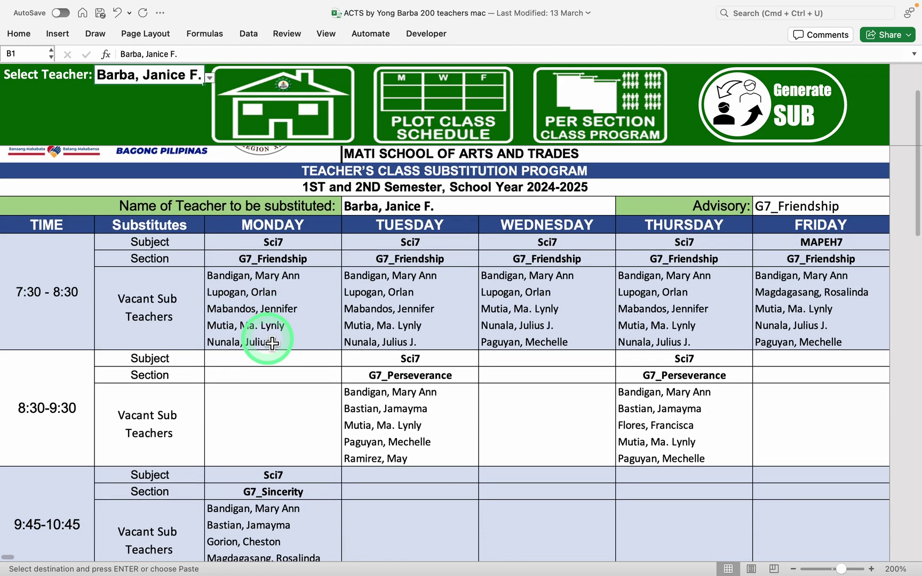
pyautogui.scroll(3, 264, 336)
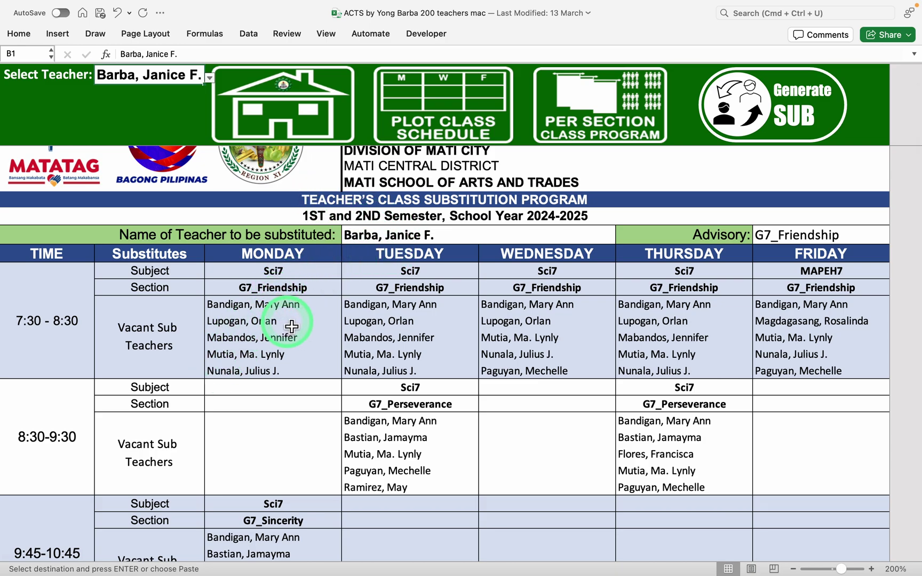
pyautogui.click(282, 104)
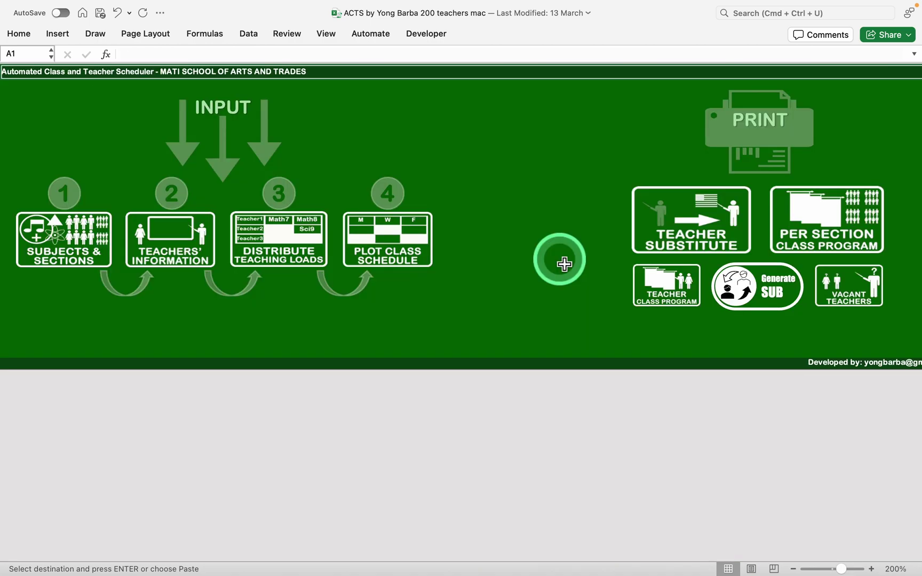